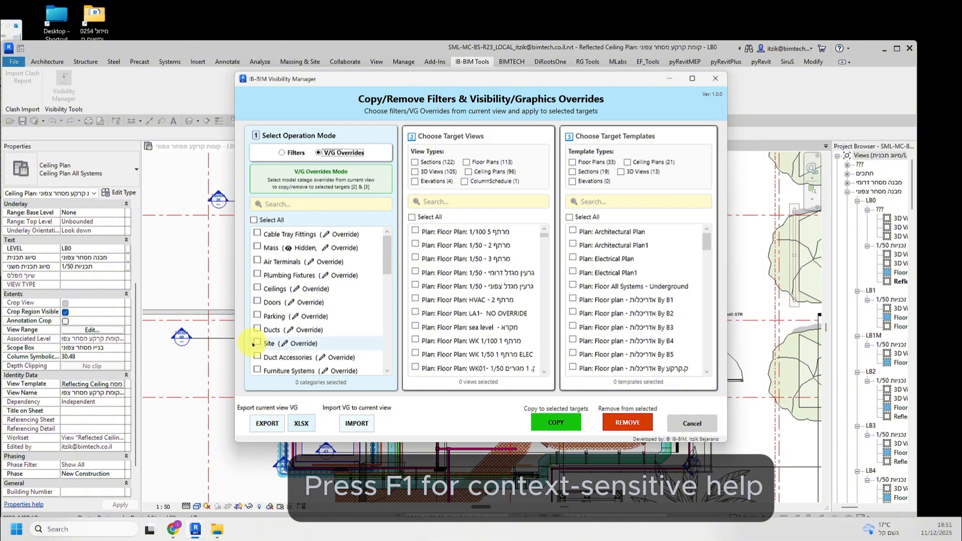
- Read the context-sensitive help for the V/G overrides, target views and target templates columns
key(F1)
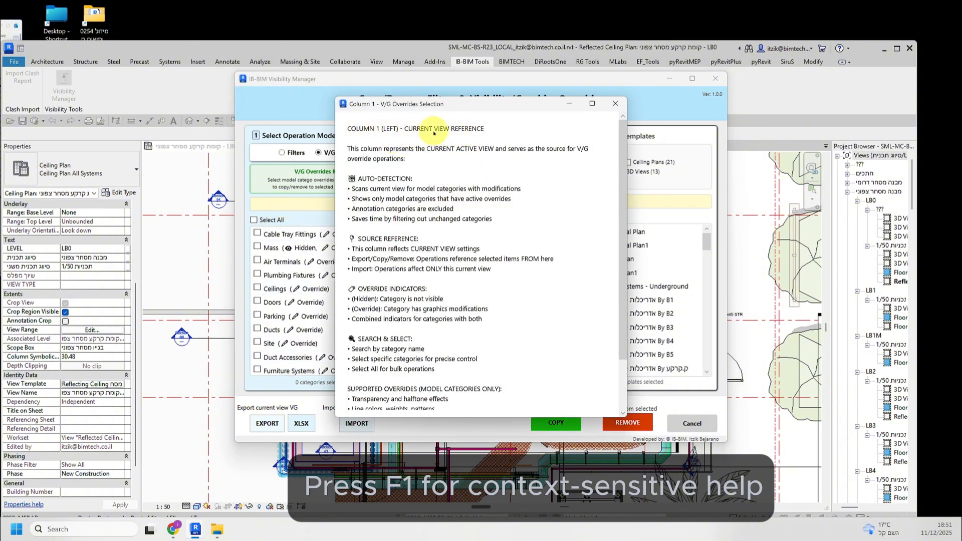
scroll(623, 225, down, 5)
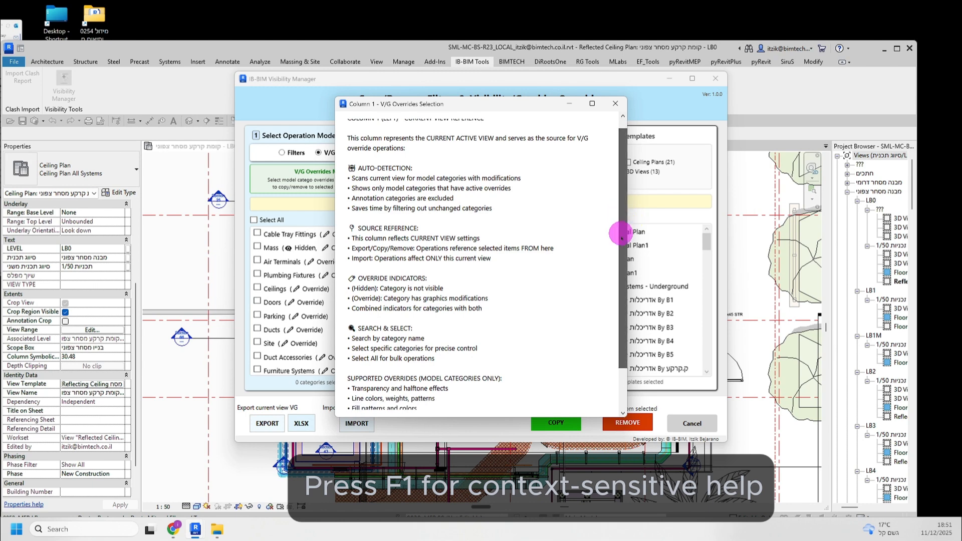
click(615, 104)
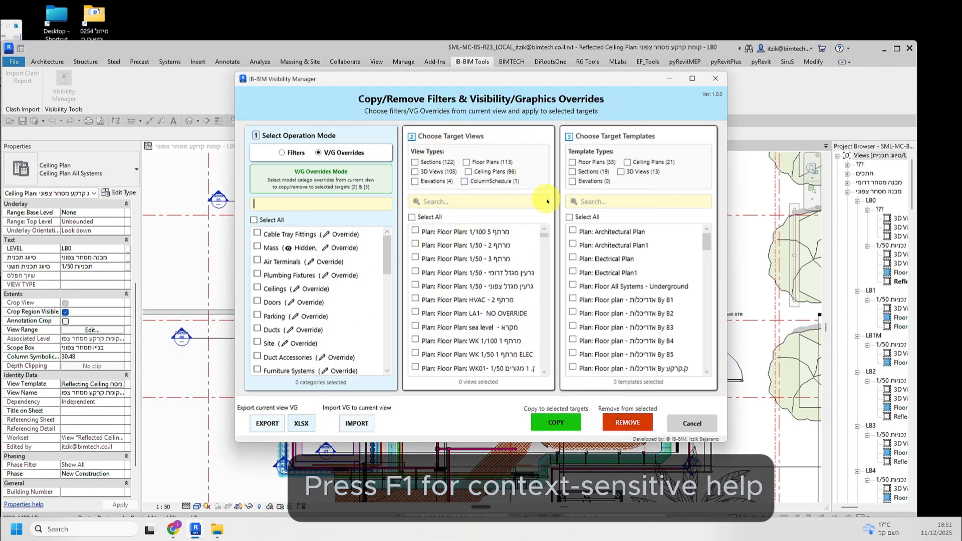
key(F1)
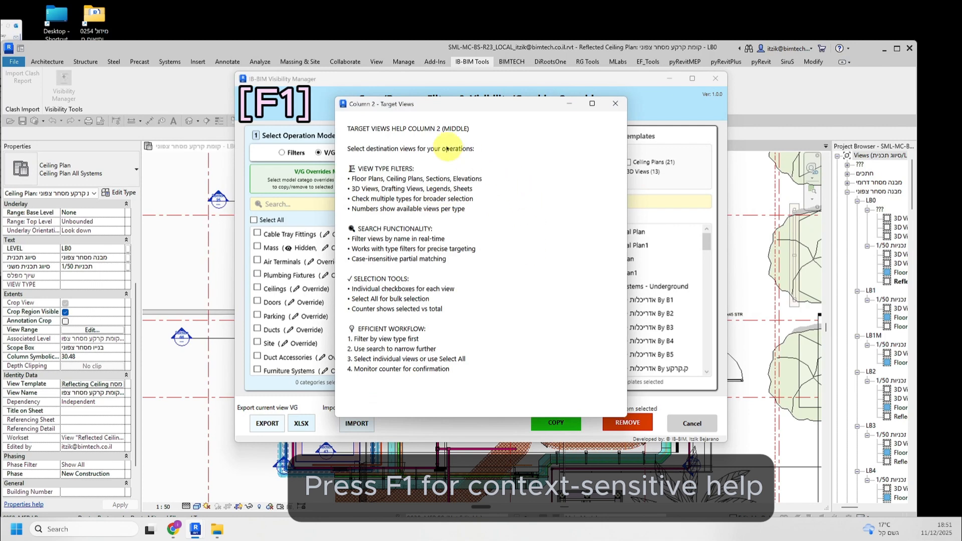
click(615, 103)
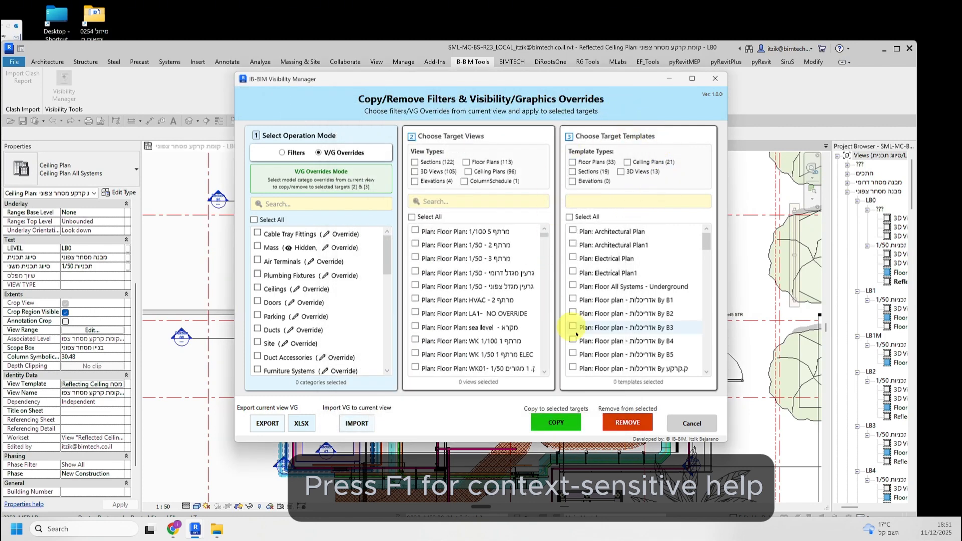
key(F1)
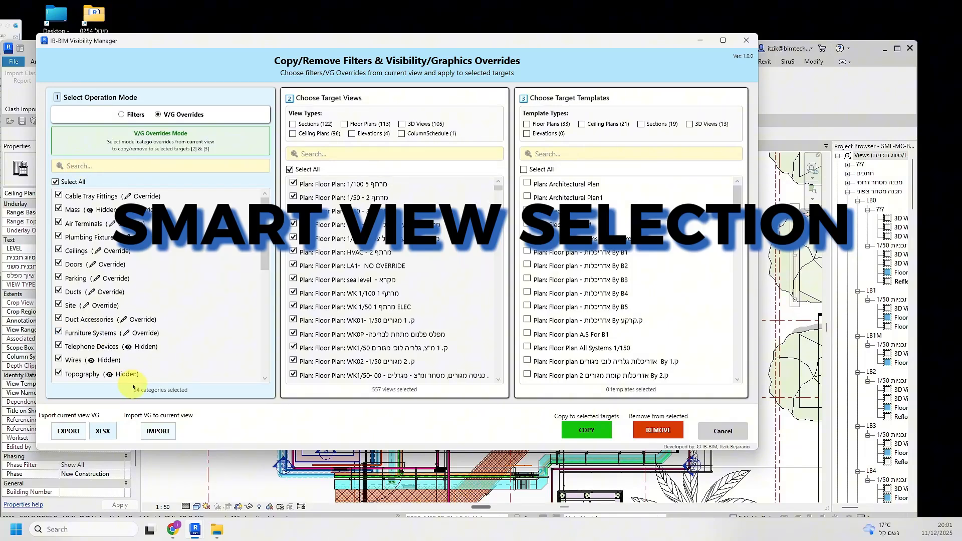
- Filter the override categories by "w" and exclude Wires and Casework, keeping Curtain Wall Mullions and Walls selected
click(86, 164)
text(w)
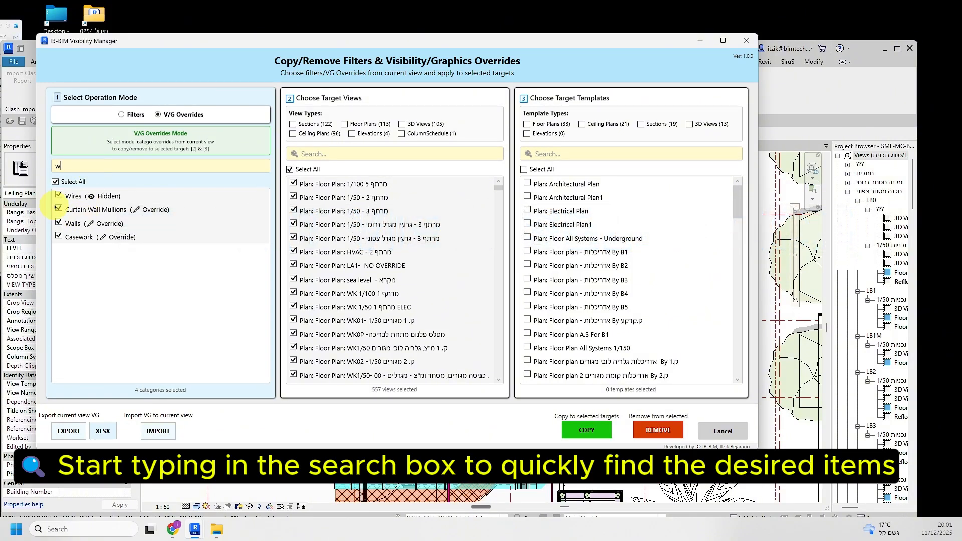
click(59, 196)
click(59, 236)
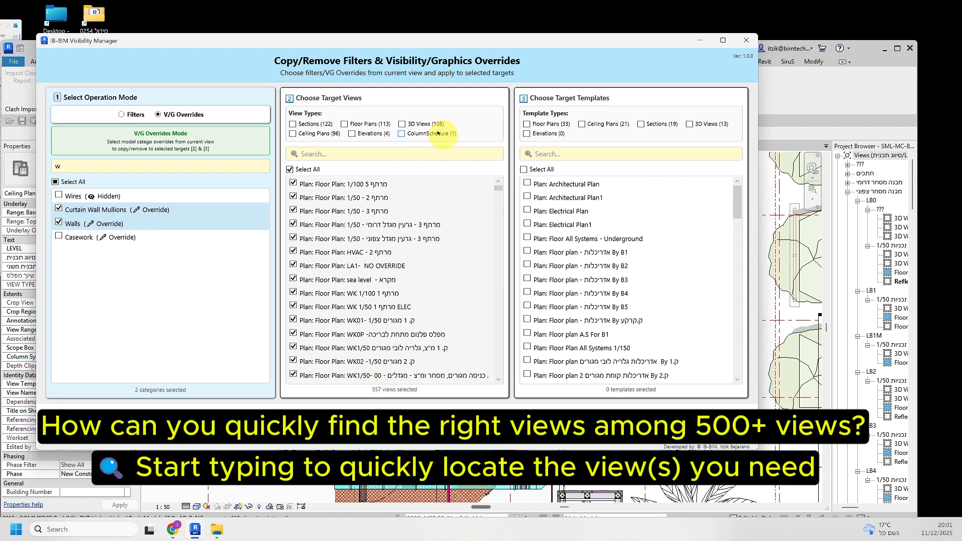
- Limit the target views to floor plans matching "4" and select only the "מרתף 4 - B4" plan
click(344, 123)
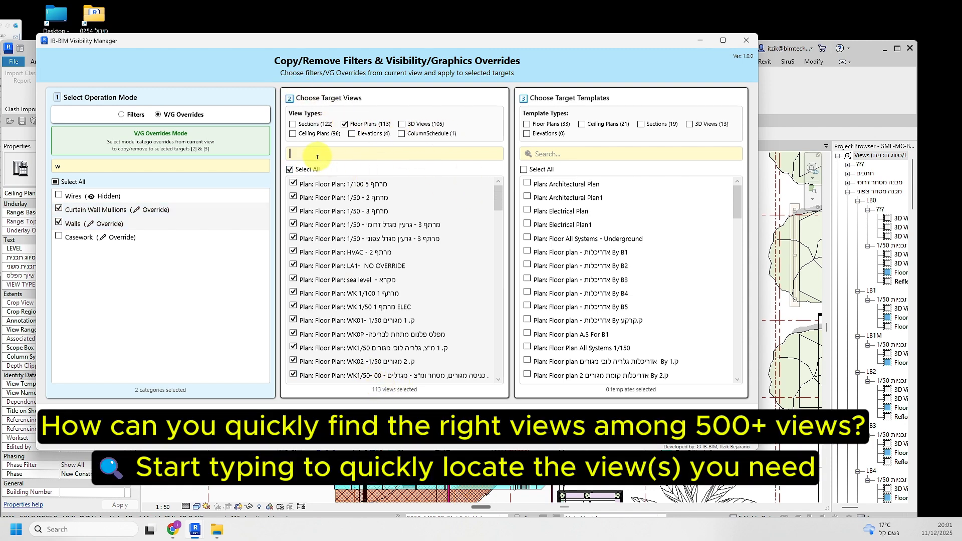
text(4)
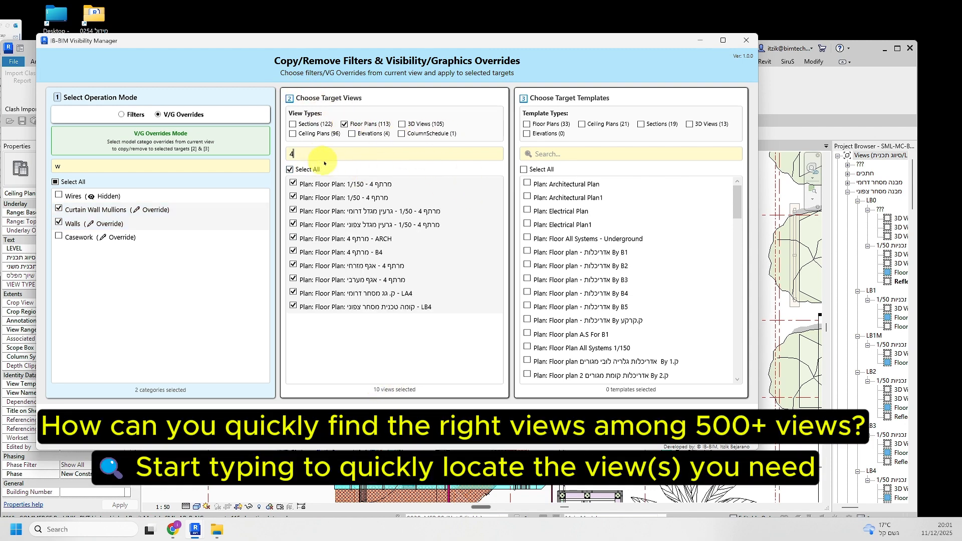
click(290, 170)
click(293, 251)
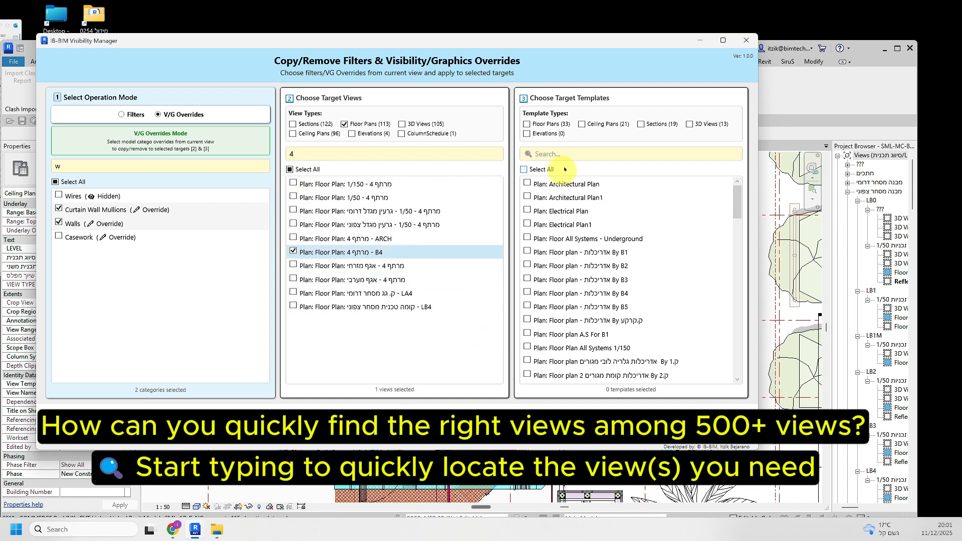
- Limit the target templates to 3D views and search them for "0"
click(689, 124)
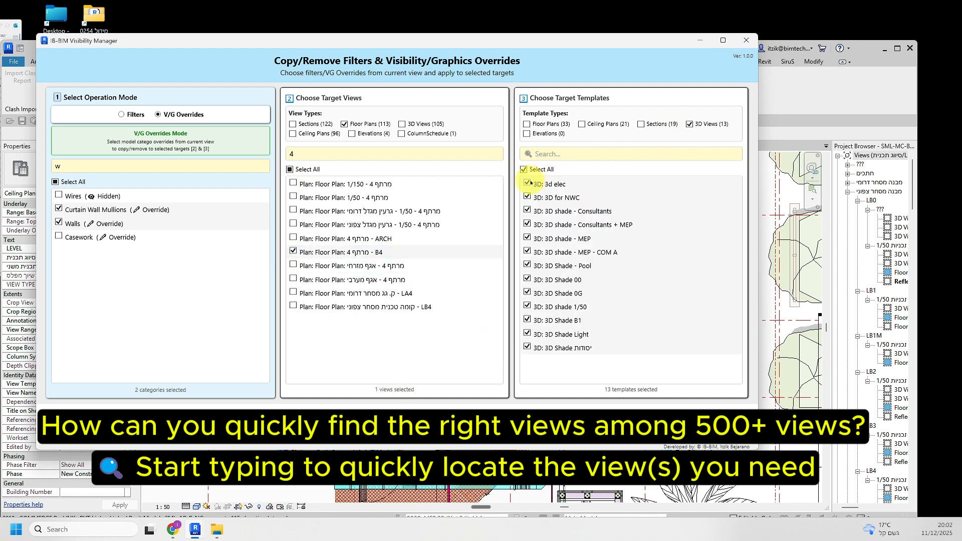
click(559, 153)
text(0)
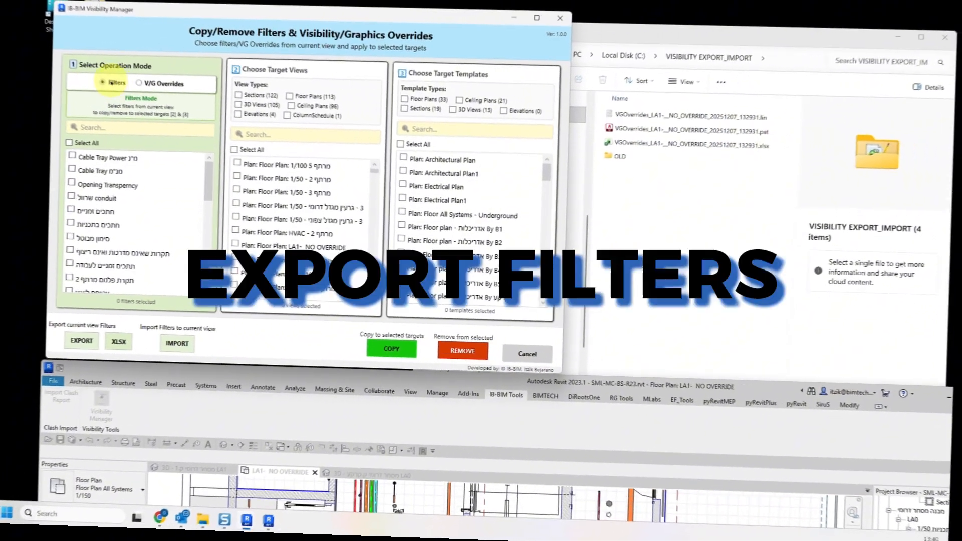
- Export all filters of the current view except DENG Void to an Excel file in the VISIBILITY EXPORT_IMPORT folder
click(66, 153)
drag(207, 188, 199, 277)
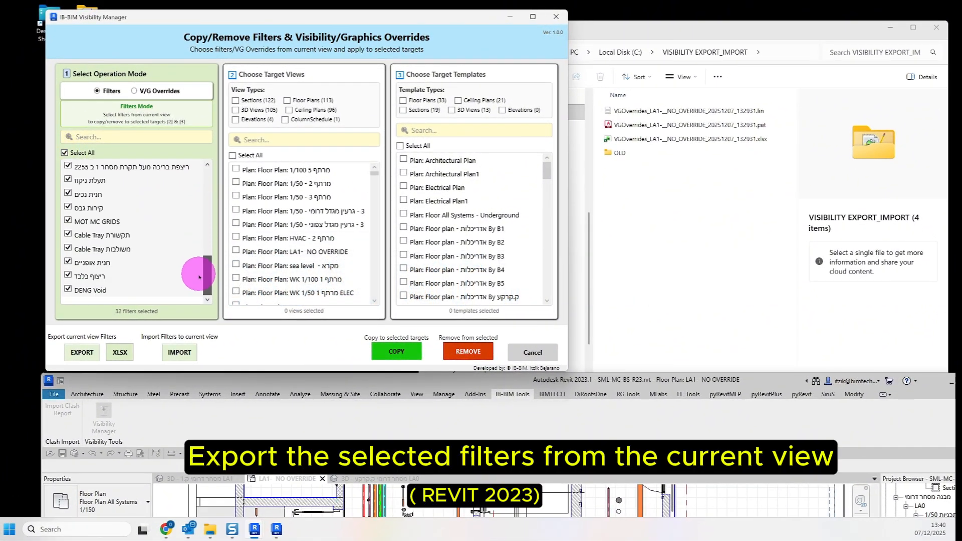
click(68, 289)
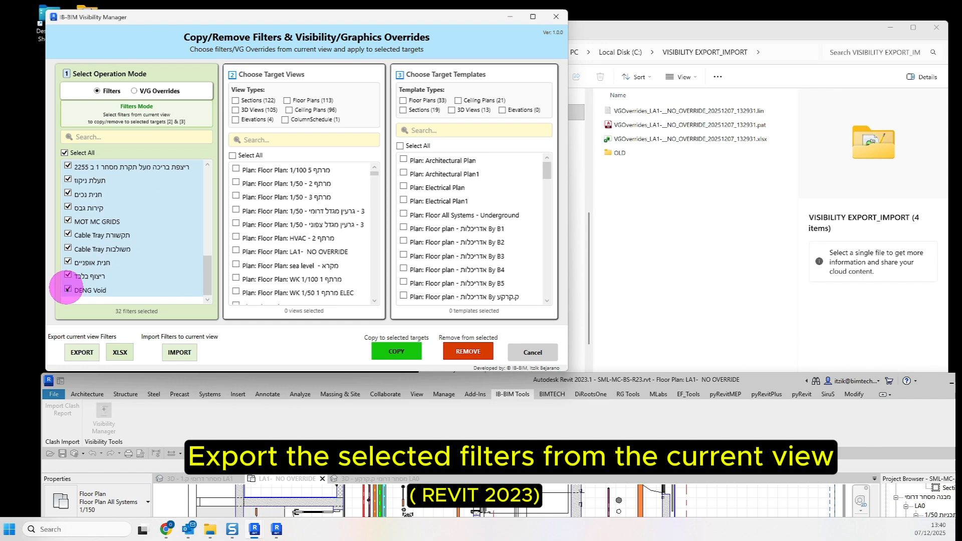
click(80, 353)
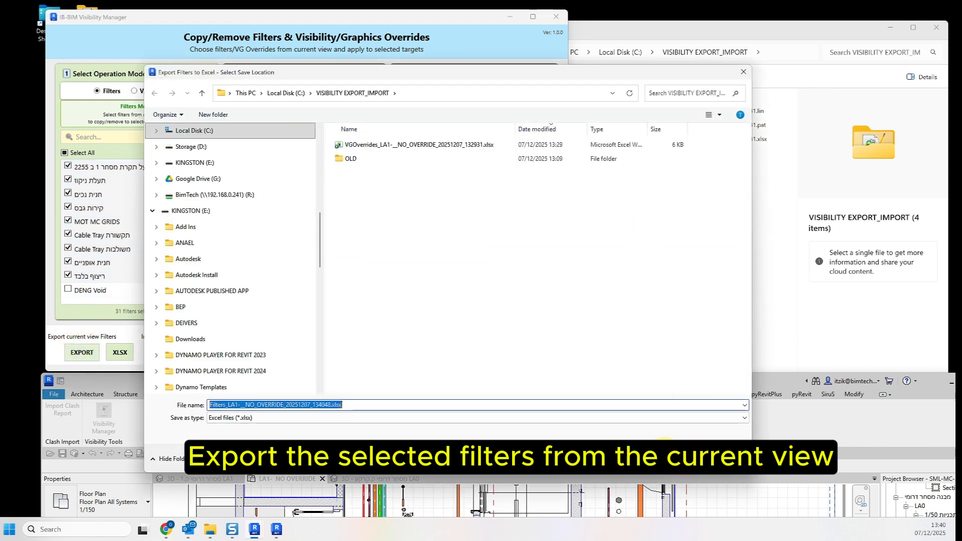
click(665, 451)
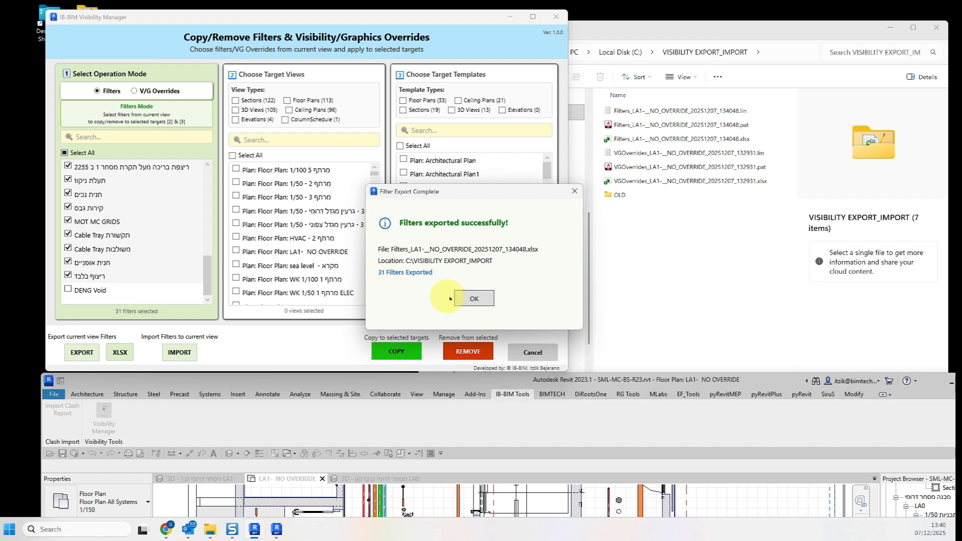
click(466, 298)
- Open the exported filters workbook in Excel and examine the filter parameters and rules
double_click(646, 139)
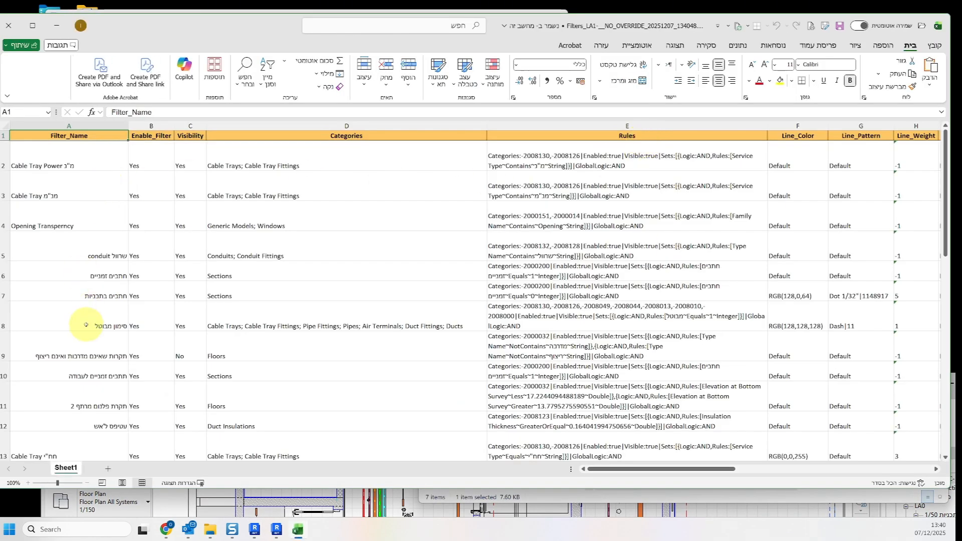
scroll(86, 325, down, 6)
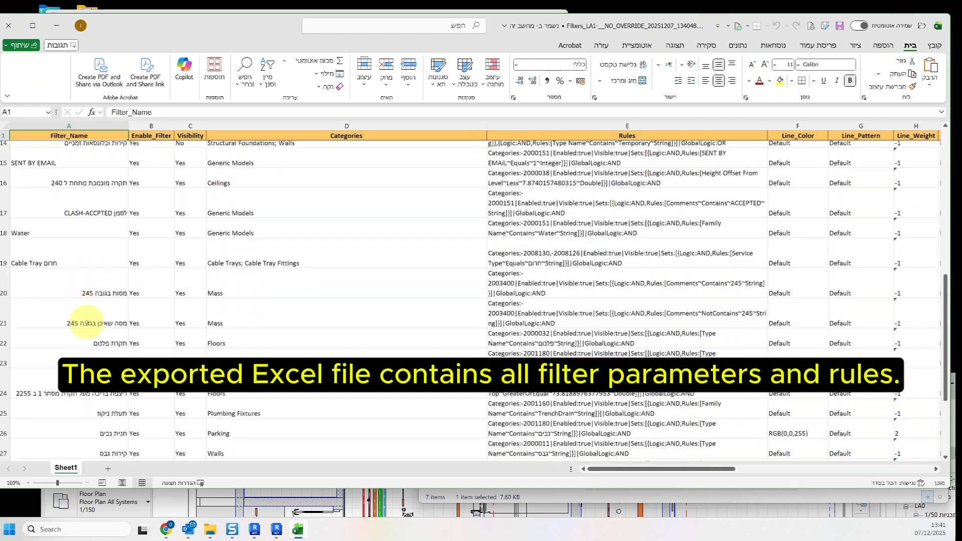
scroll(88, 323, up, 1)
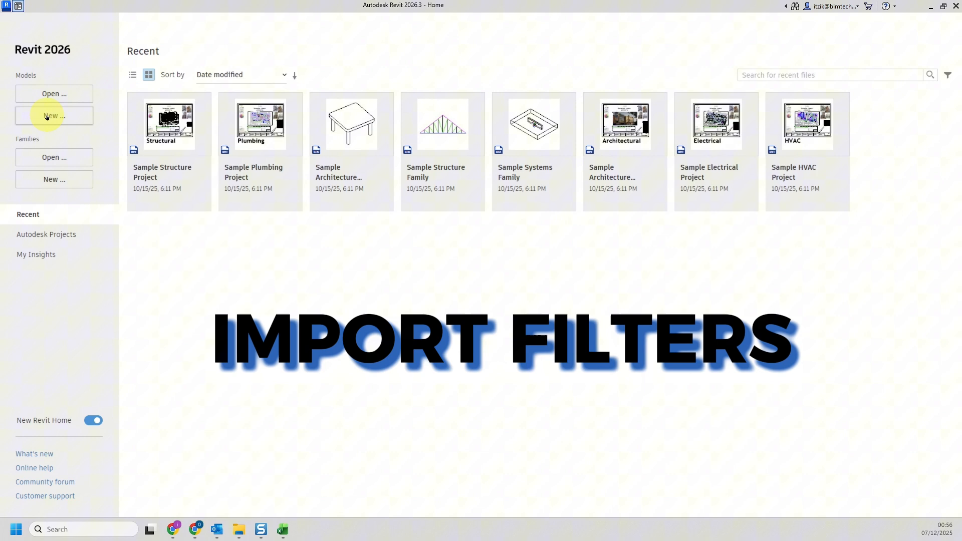
- Create a Revit 2026 project from the Imperial Multi-discipline template and open the Visibility Manager
click(46, 117)
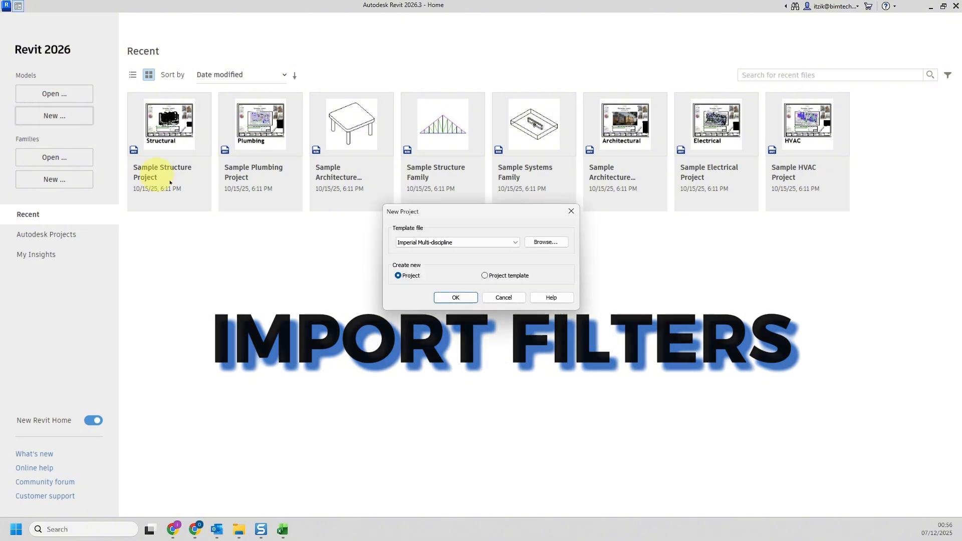
click(451, 296)
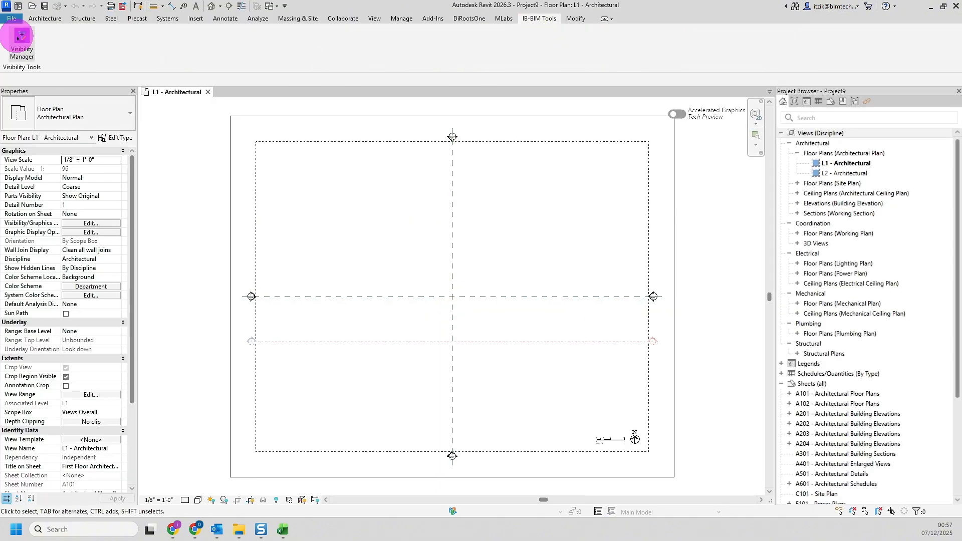
click(21, 36)
- Import the filters from the exported Excel file into the current view, approving creation of the required project parameters
click(369, 424)
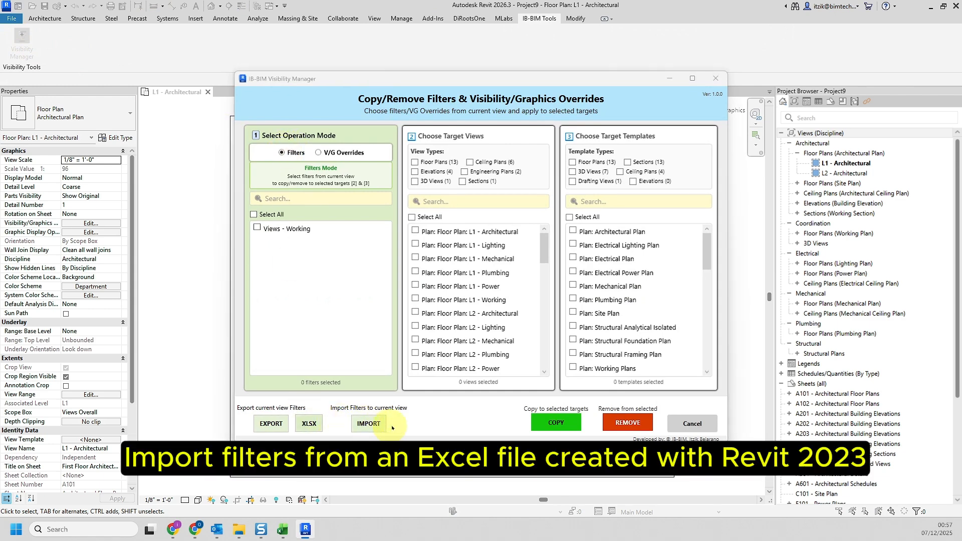
click(547, 183)
click(876, 496)
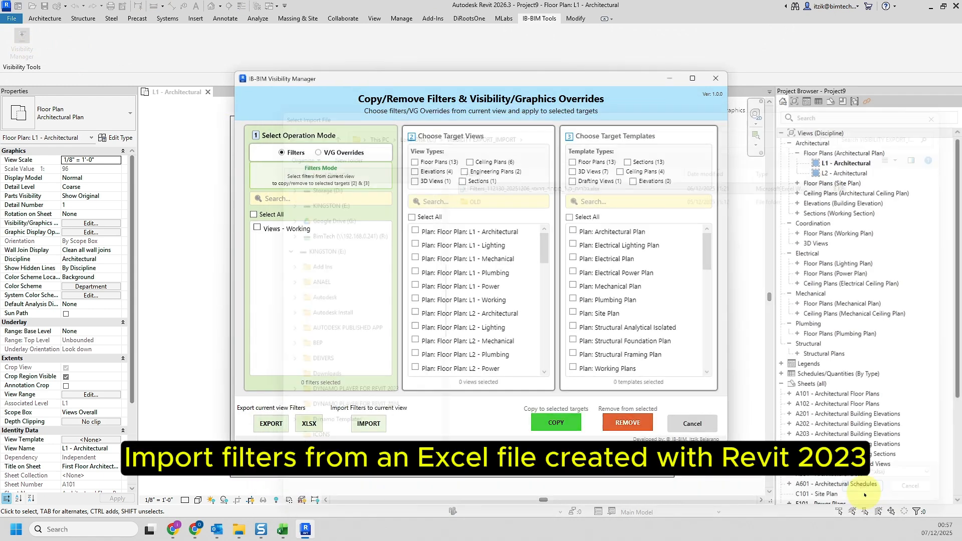
click(453, 288)
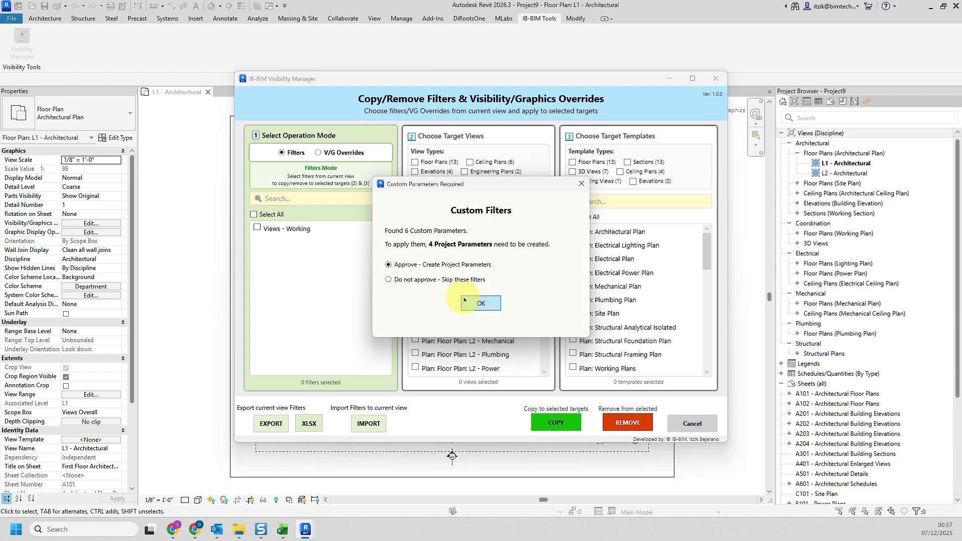
click(470, 302)
click(485, 284)
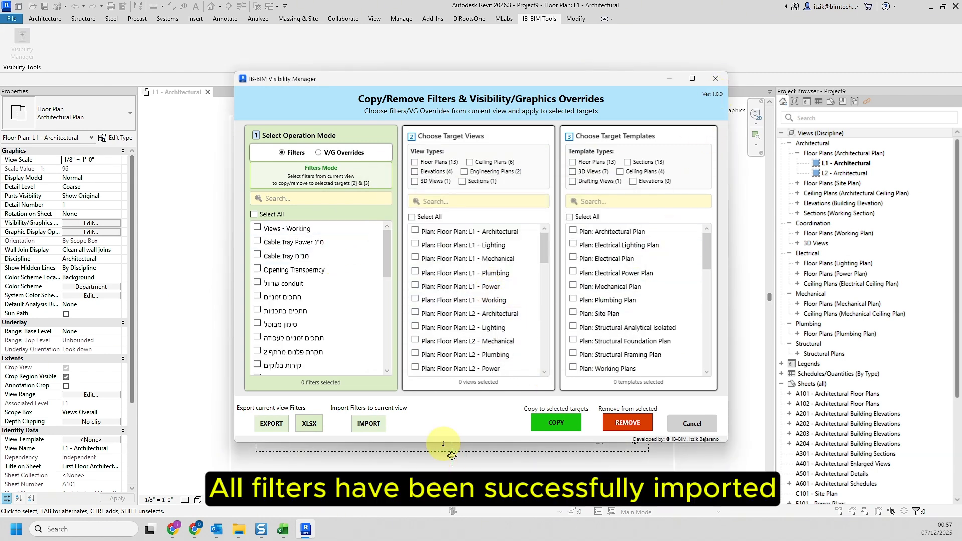
- Enlarge the Visibility Manager to review the imported filters with all of them selected, and close it
drag(443, 444, 445, 496)
mouse_move(389, 291)
mouse_down()
mouse_move(387, 361)
mouse_move(385, 281)
mouse_up()
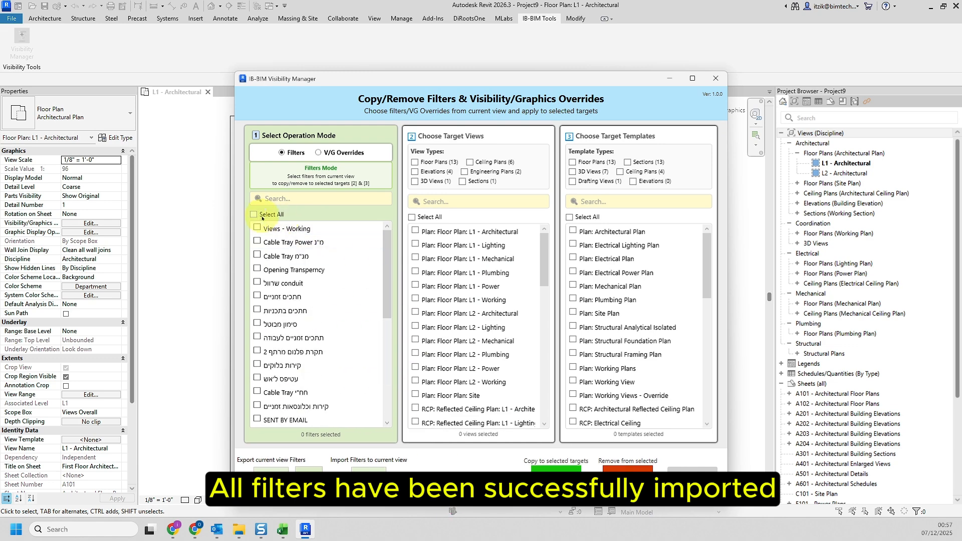
click(253, 215)
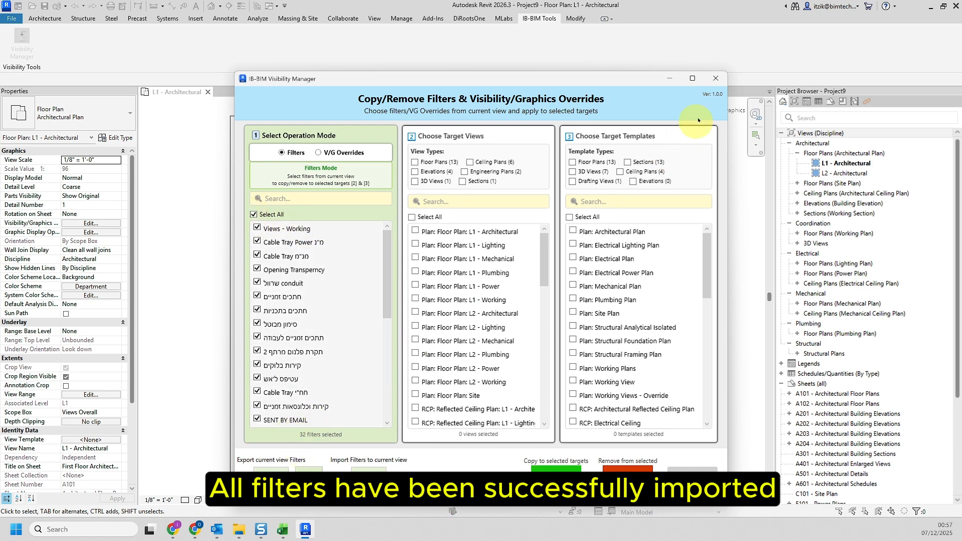
click(716, 77)
mouse_move(774, 150)
mouse_down()
mouse_move(772, 232)
mouse_move(772, 151)
mouse_up()
click(781, 62)
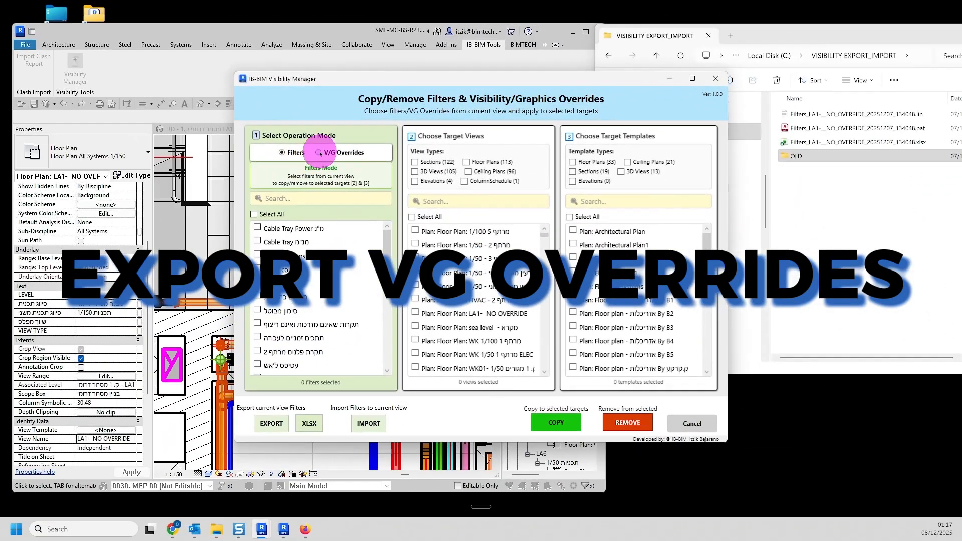
- Export the V/G overrides of all current-view categories except Mass to an Excel file in the VISIBILITY EXPORT_IMPORT folder
click(319, 153)
click(253, 219)
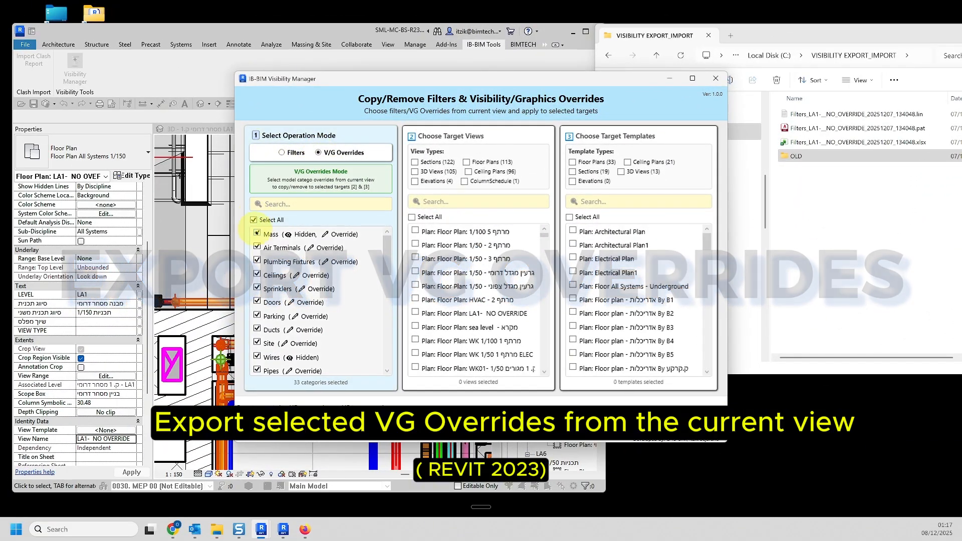
click(258, 234)
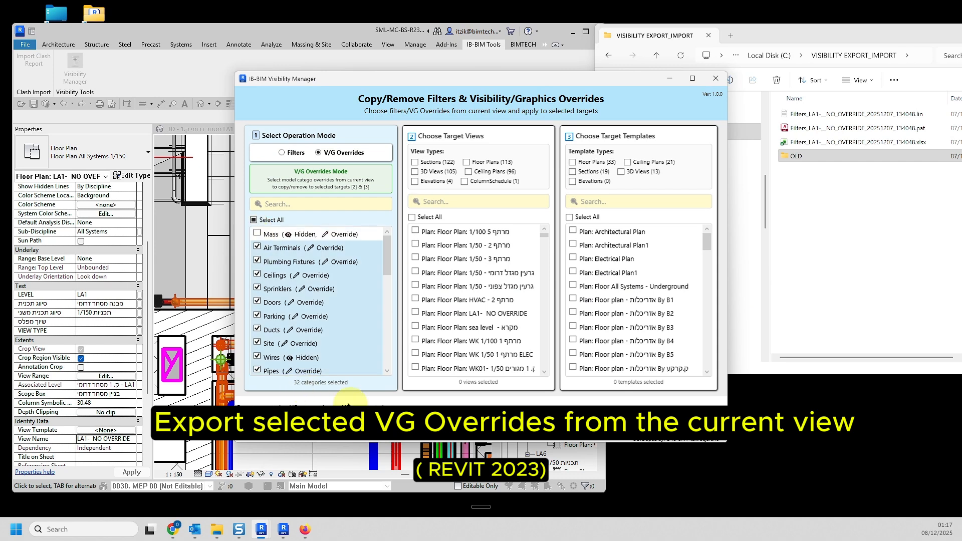
click(267, 424)
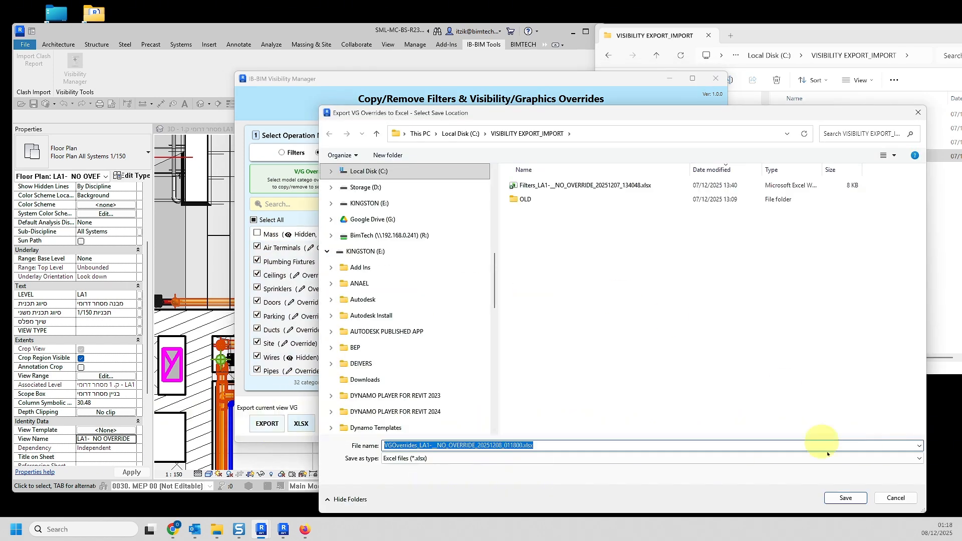
click(845, 498)
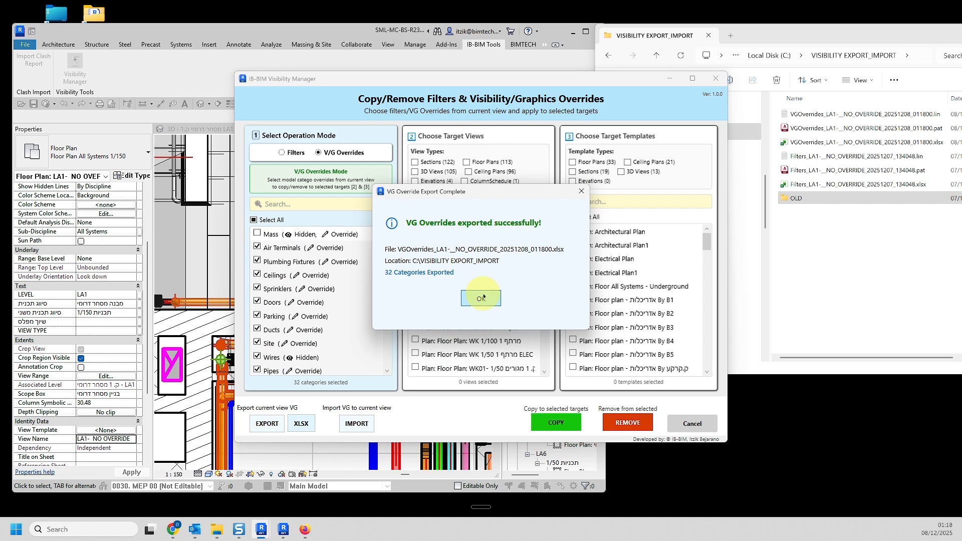
click(482, 296)
- Open the exported V/G overrides workbook in Excel and examine the category override settings
double_click(820, 142)
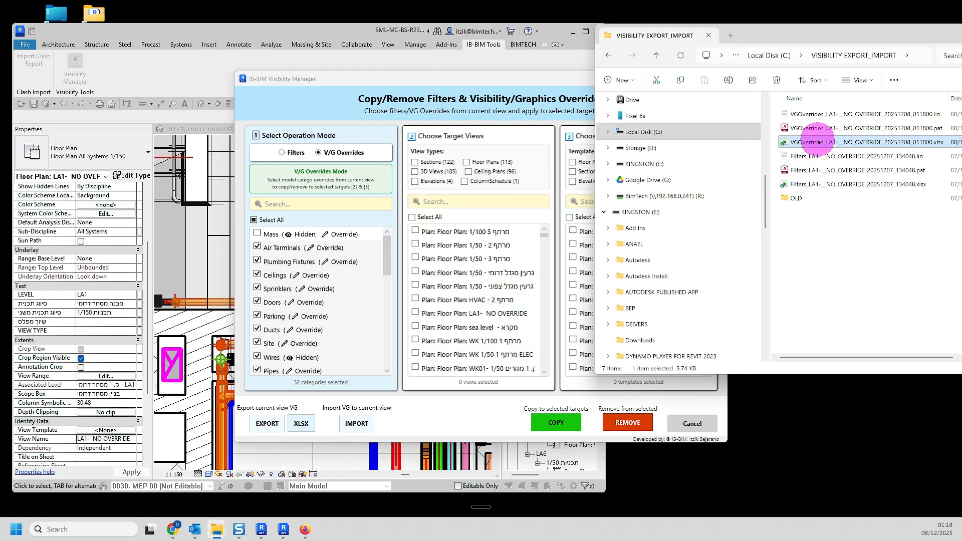
scroll(63, 202, down, 3)
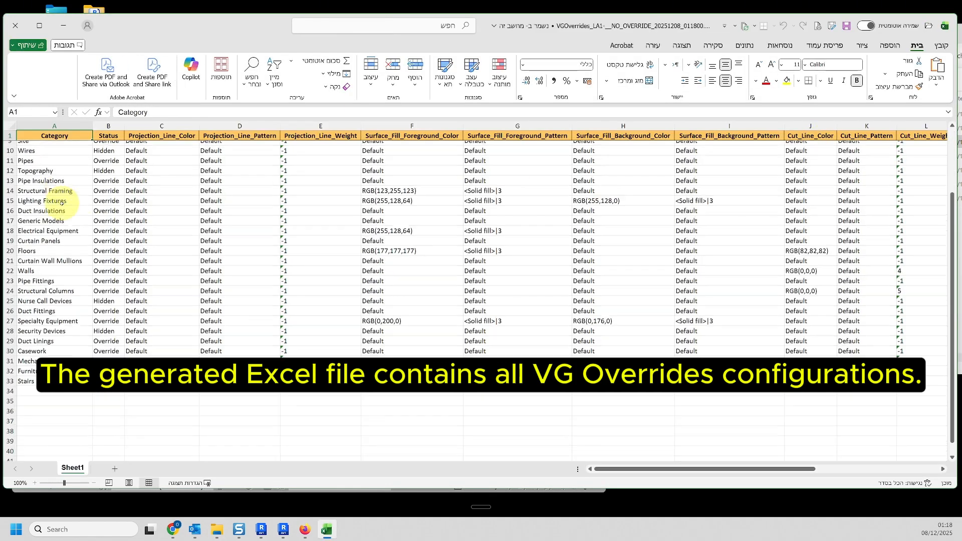
scroll(64, 201, up, 3)
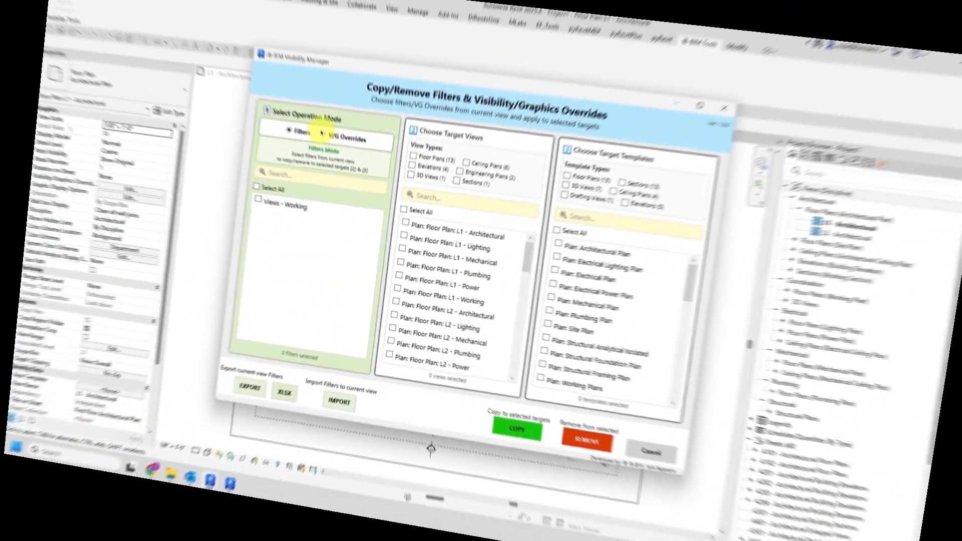
- Import V/G overrides into the current view from VGOverrides_LA1-__NO_OVERRIDE_20251208_011800.xlsx using Merge & Update to replace existing overrides
click(322, 133)
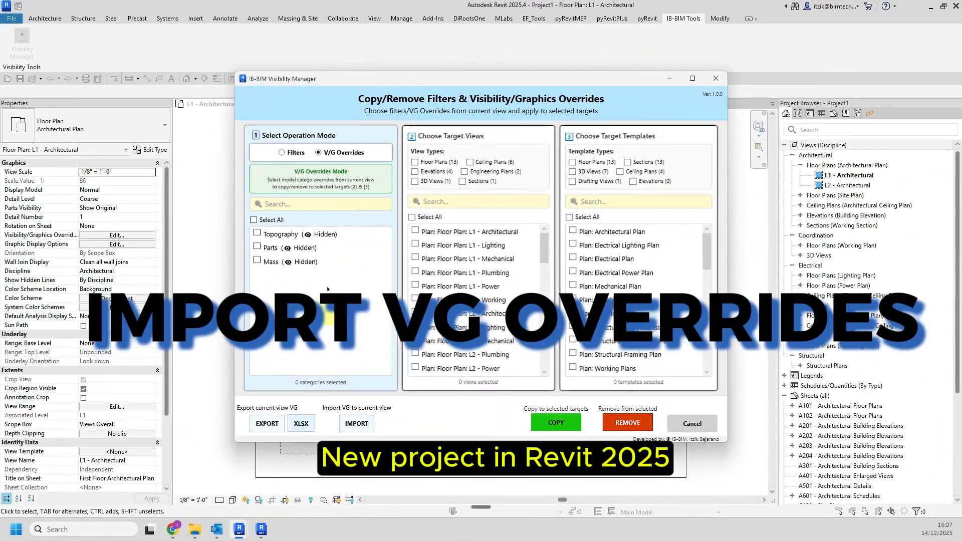
click(350, 418)
click(576, 185)
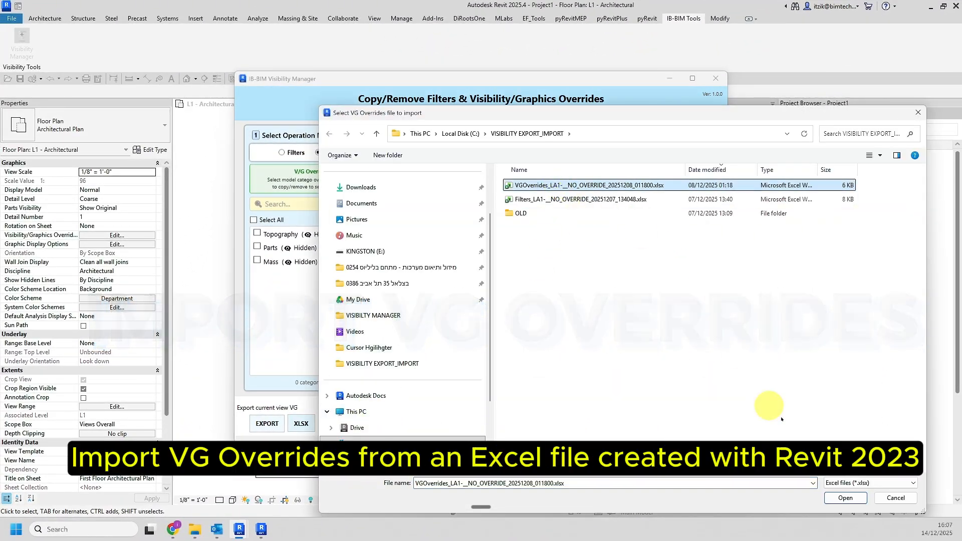
click(845, 498)
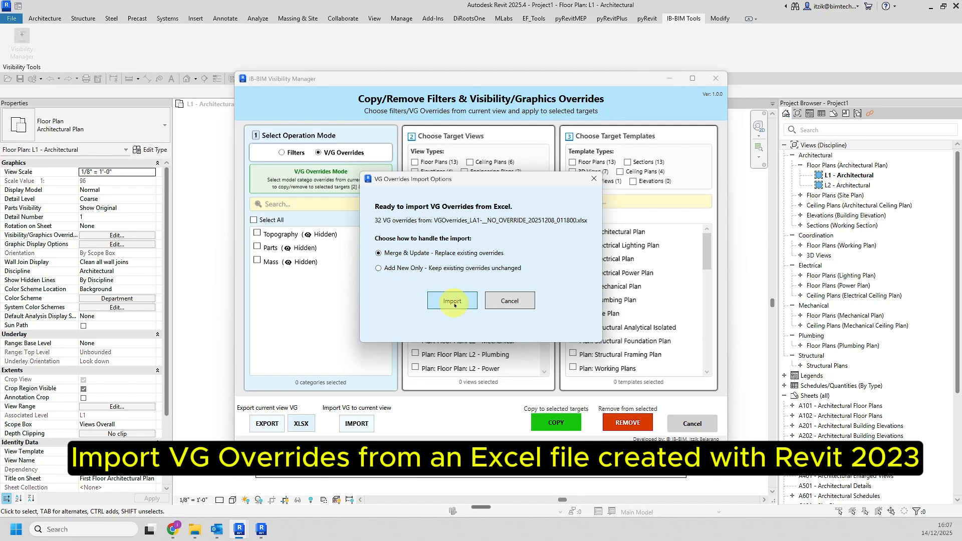
click(452, 302)
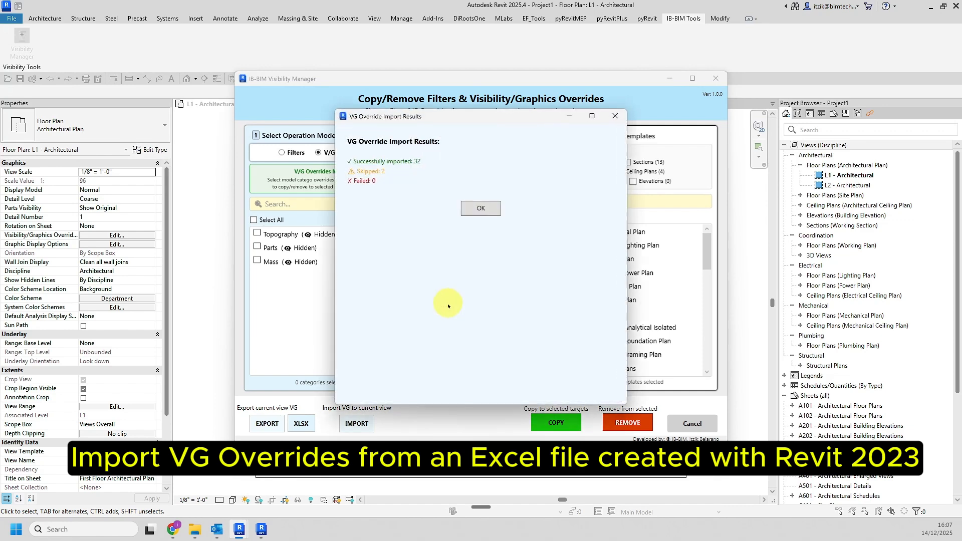
click(476, 207)
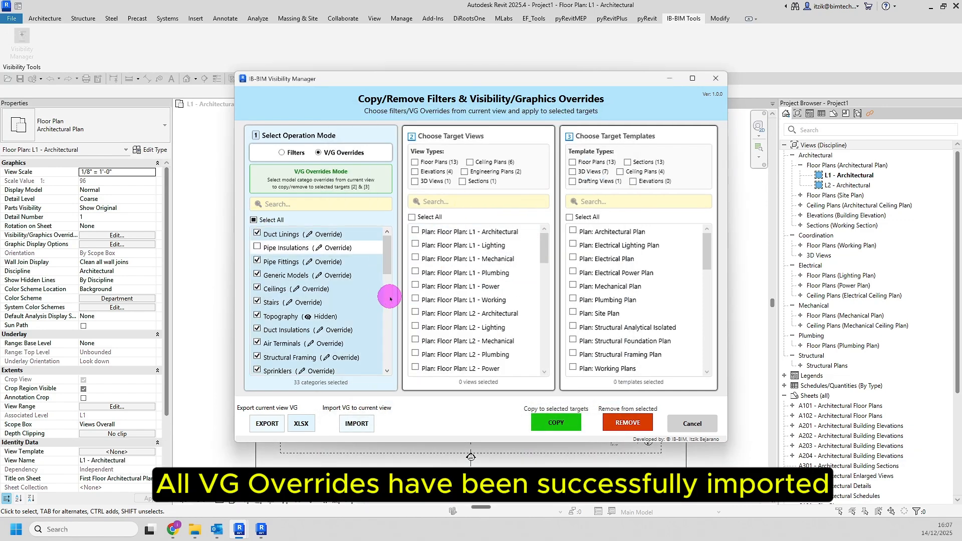
- Review the imported category overrides in the Visibility Manager, close it, and examine the model categories in the view's Visibility/Graphic Overrides
drag(388, 267, 391, 382)
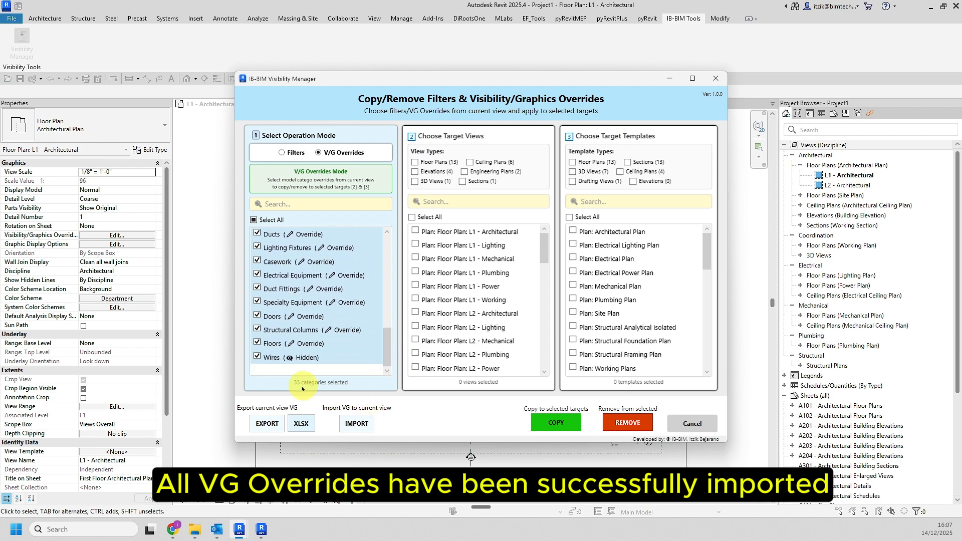
click(716, 78)
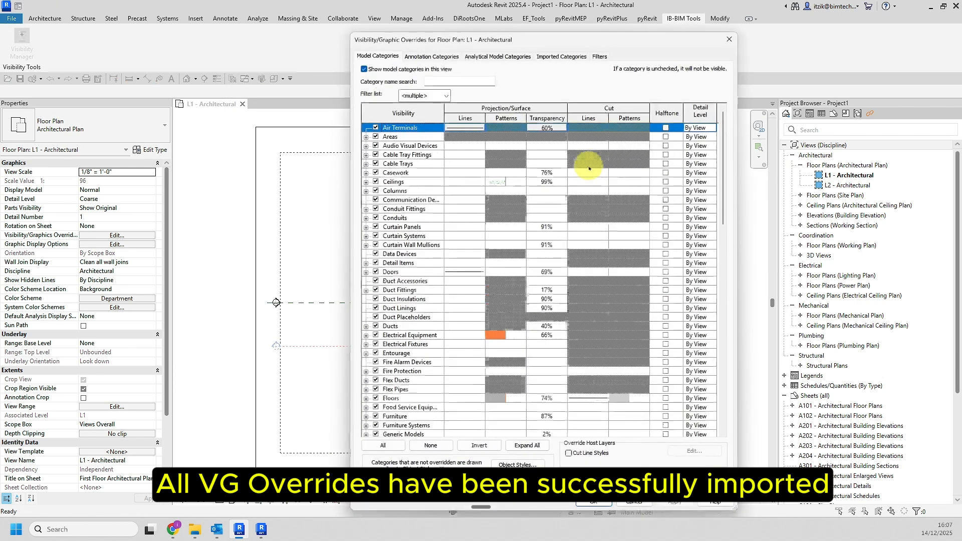
drag(722, 138, 716, 340)
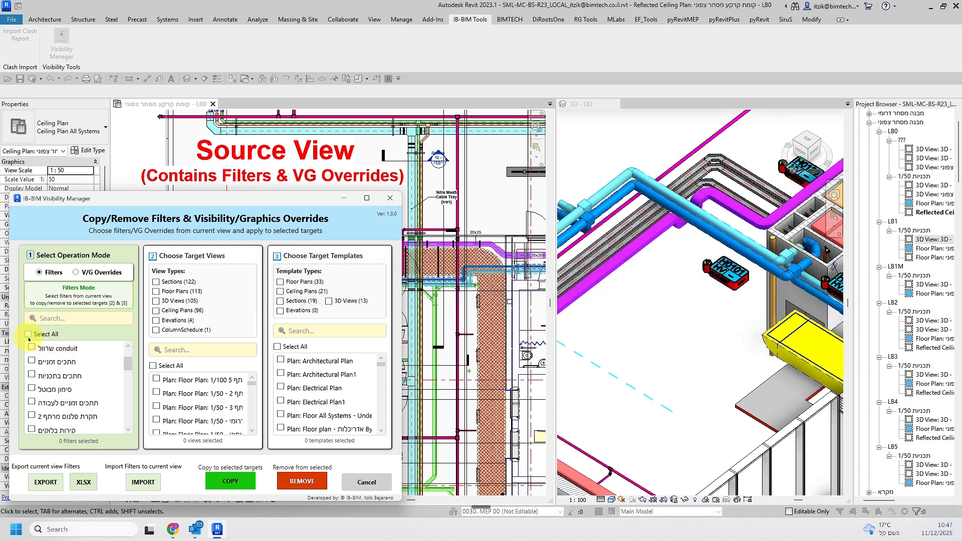
- Search the source view's filters for "ca" and select all Cable Tray filters except Cable Tray משולבות
click(28, 334)
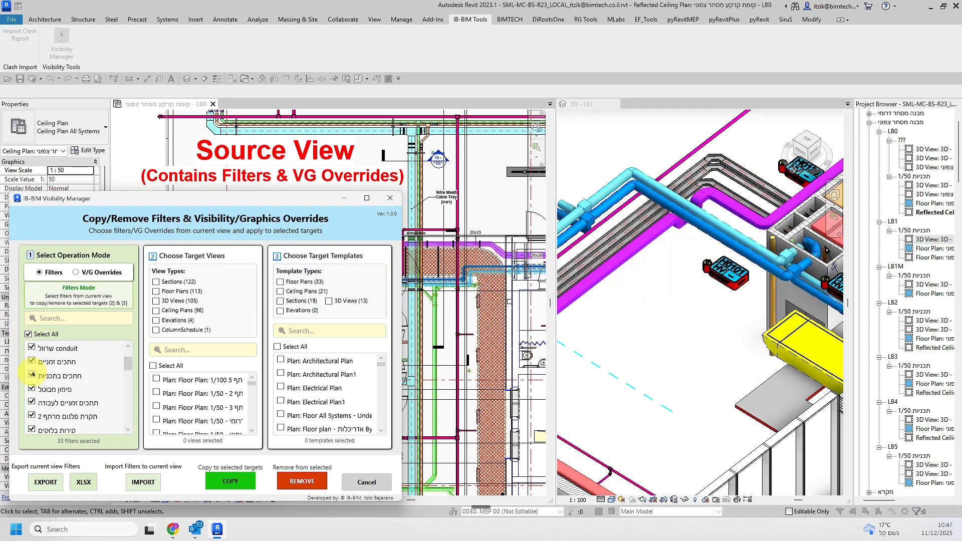
click(51, 316)
text(ca)
click(32, 415)
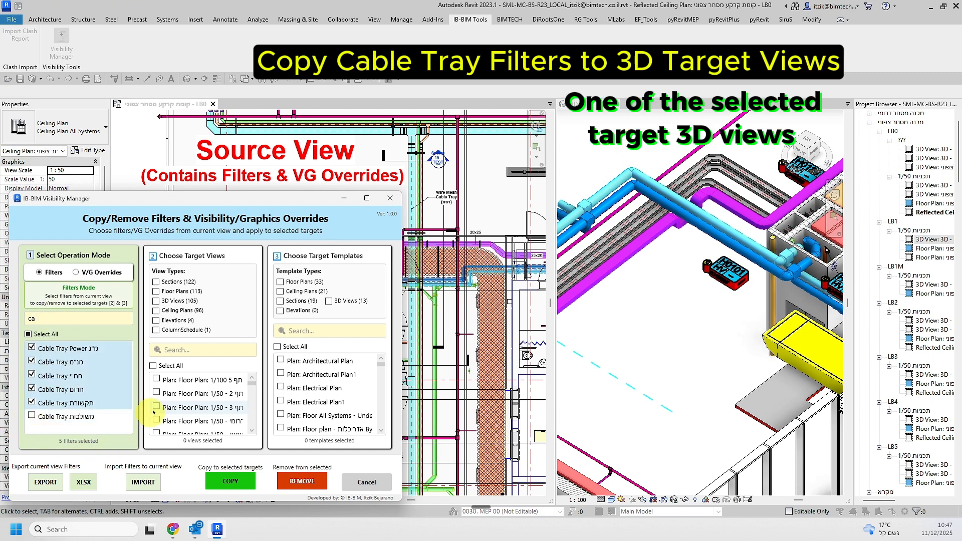
- Copy the selected cable tray filters to all 3D views, accepting that views sharing their templates are affected
click(155, 301)
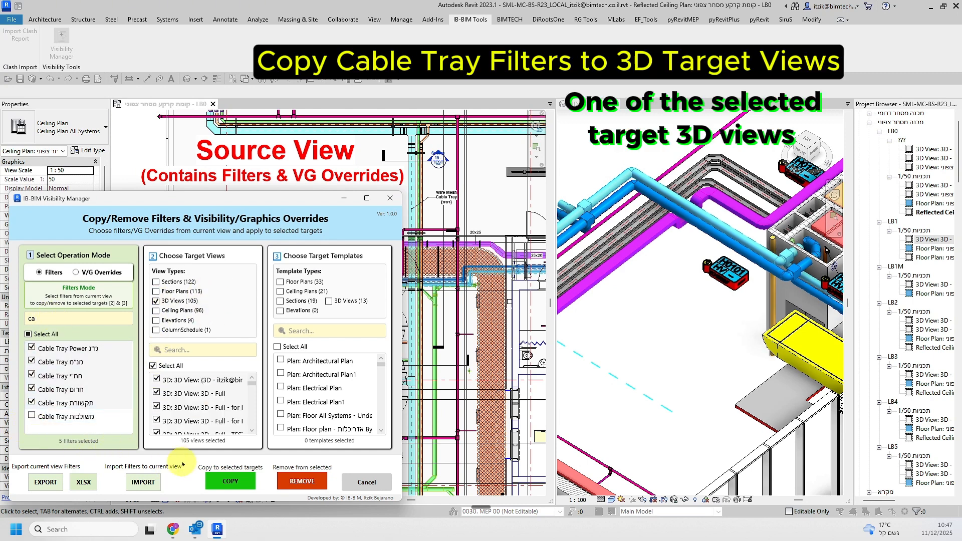
click(224, 481)
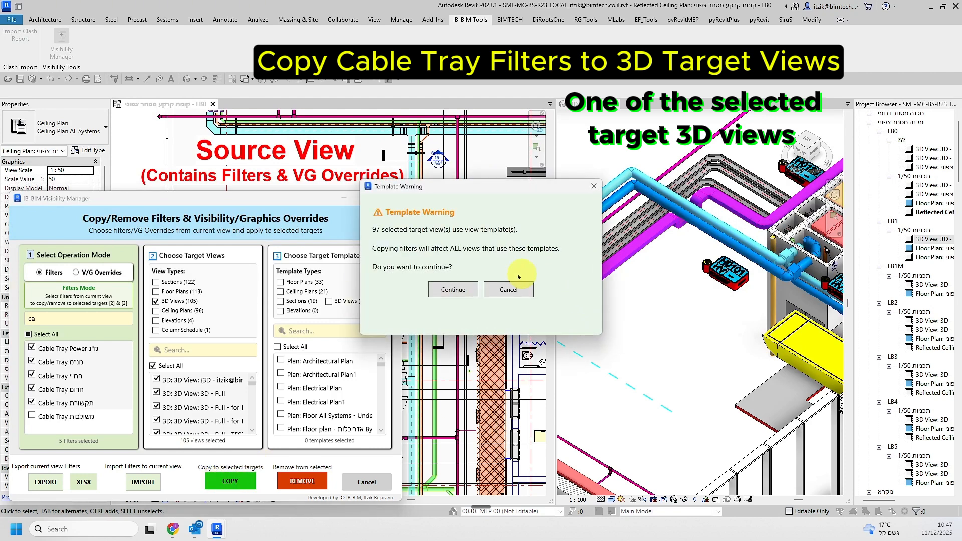
click(437, 290)
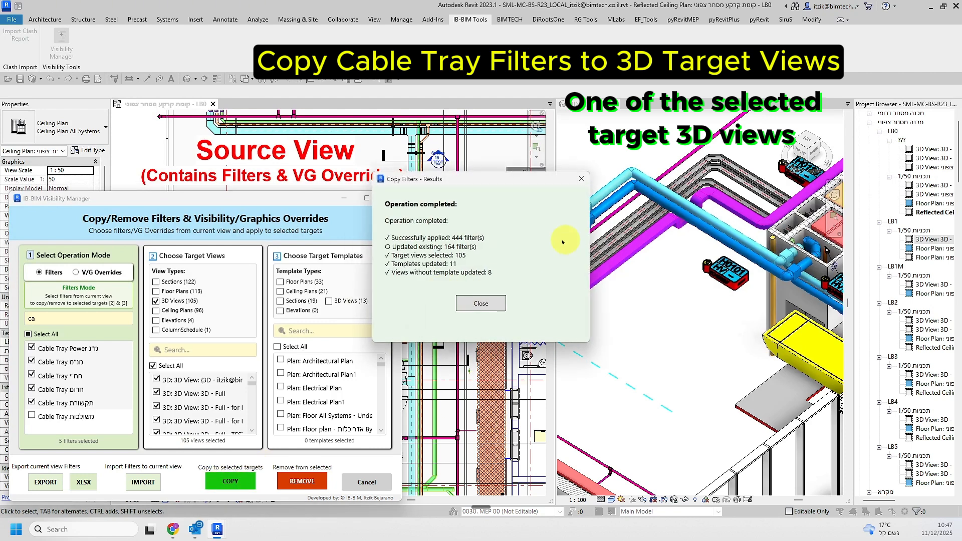
click(471, 303)
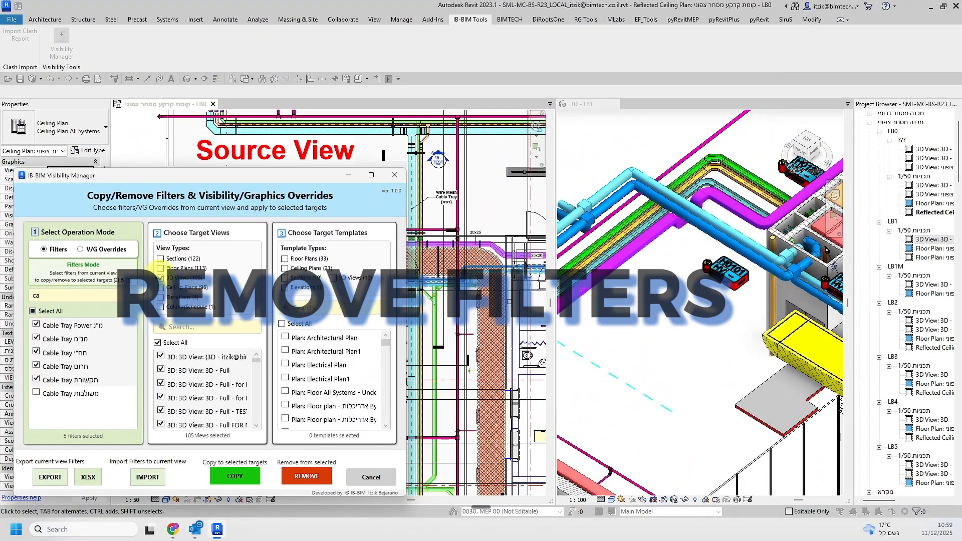
- Remove the selected cable tray filters from all 3D views, accepting the effect on their view templates
click(304, 479)
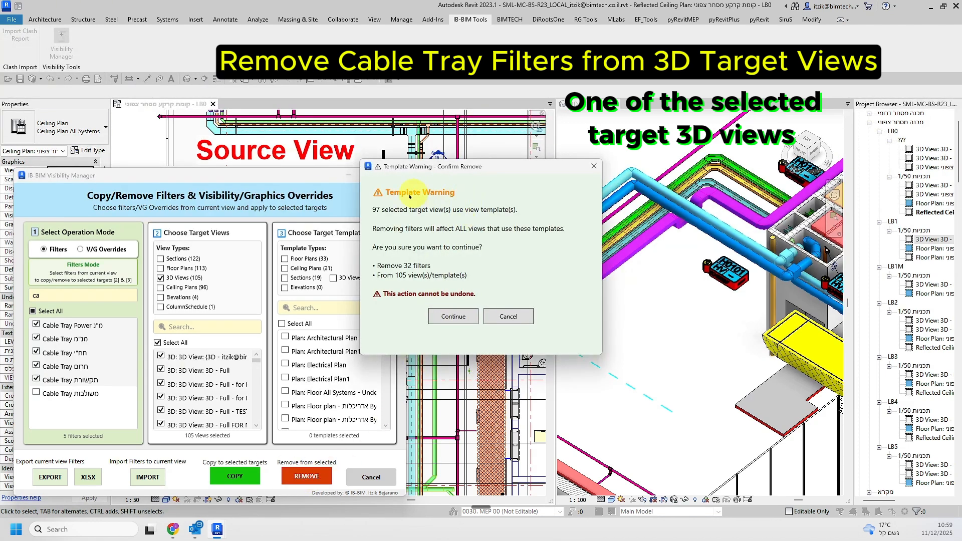
click(453, 318)
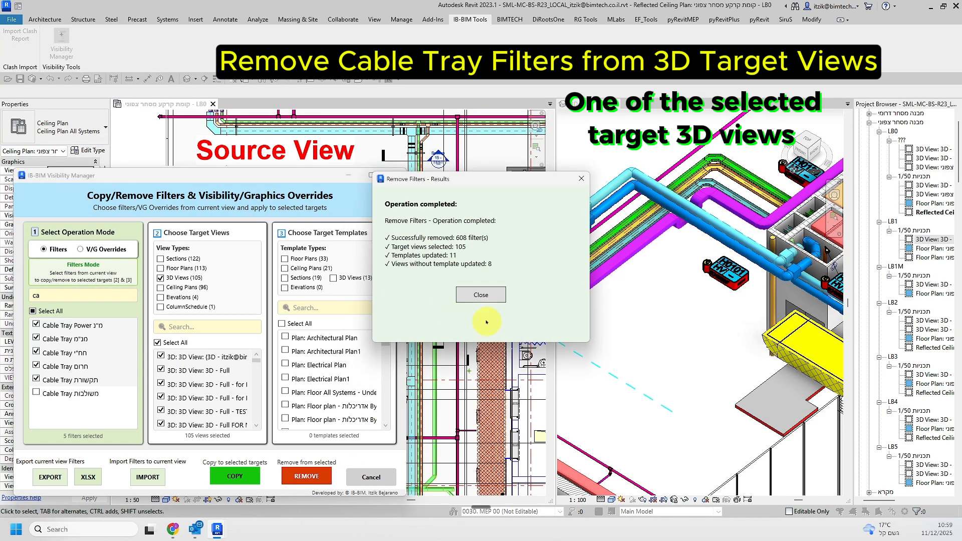
click(480, 295)
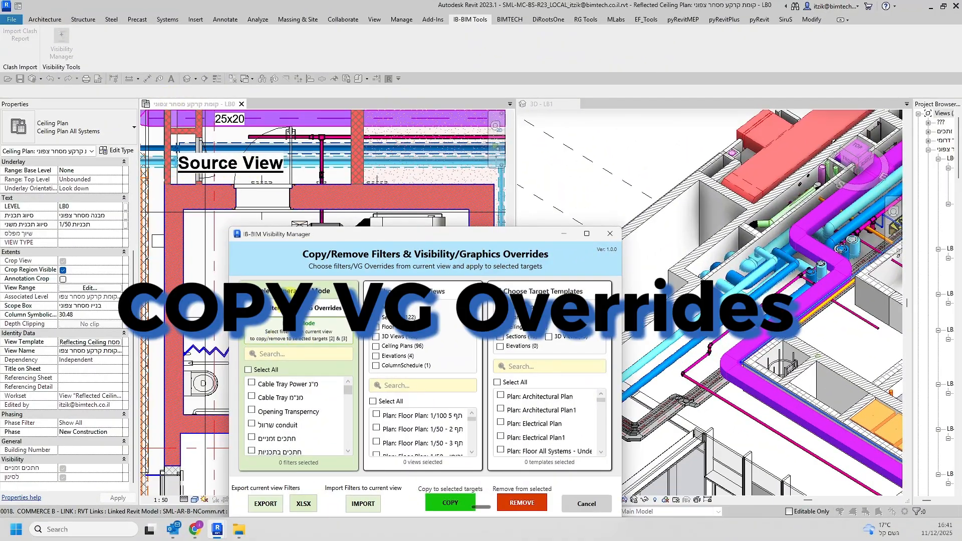
- In V/G Overrides mode, search the categories for "w" and select Curtain Wall Mullions, Walls and Casework, leaving out Wires
click(301, 342)
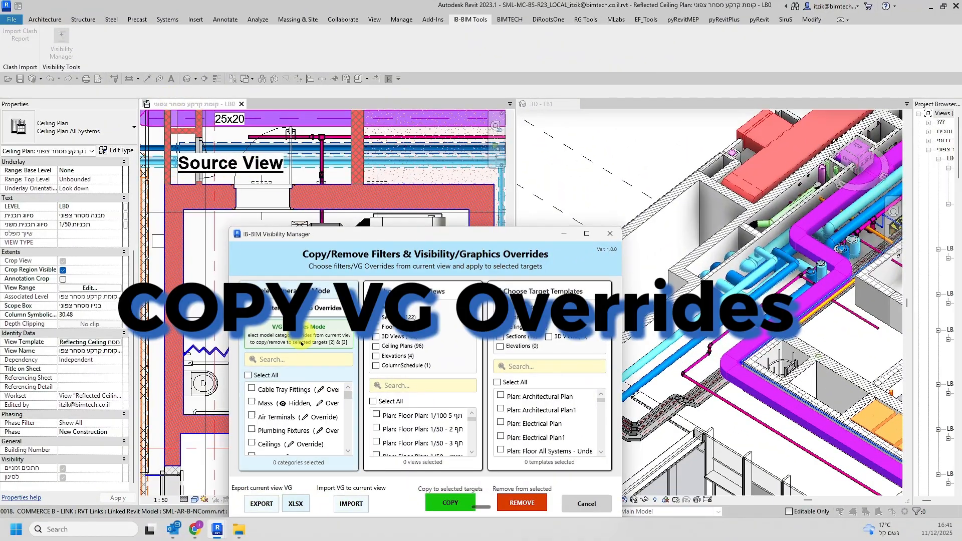
click(277, 360)
text(w)
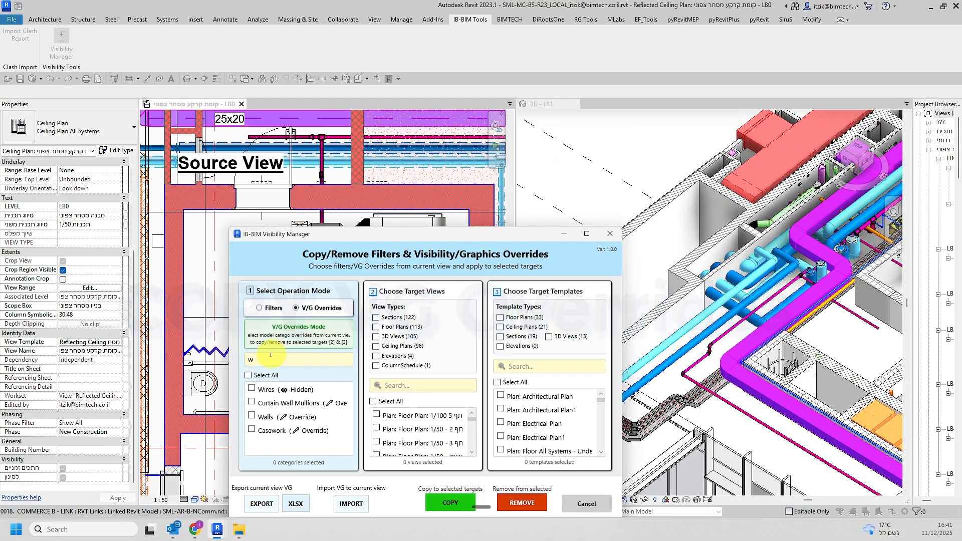
click(248, 375)
click(251, 389)
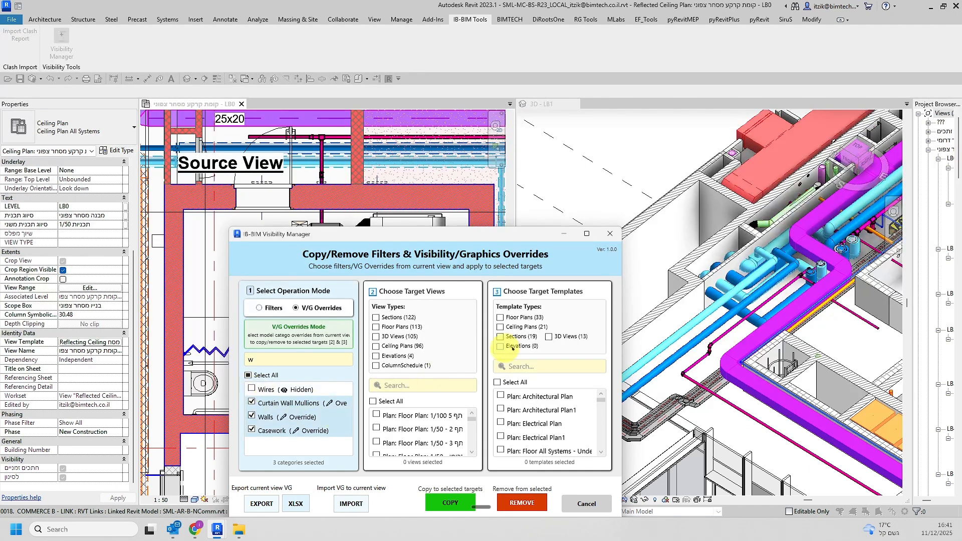
- Copy the selected category overrides to all 3D view templates and confirm the operation
click(549, 337)
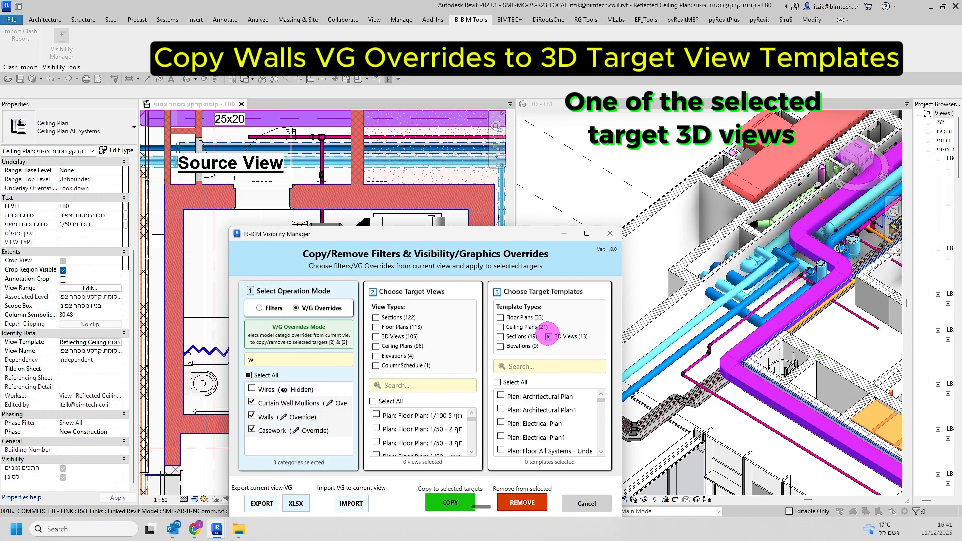
click(445, 504)
click(599, 292)
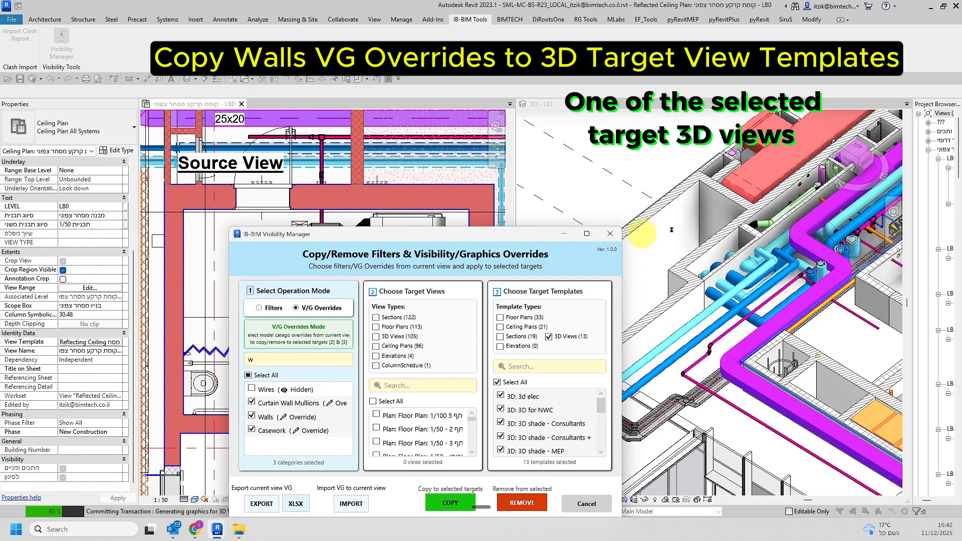
click(751, 166)
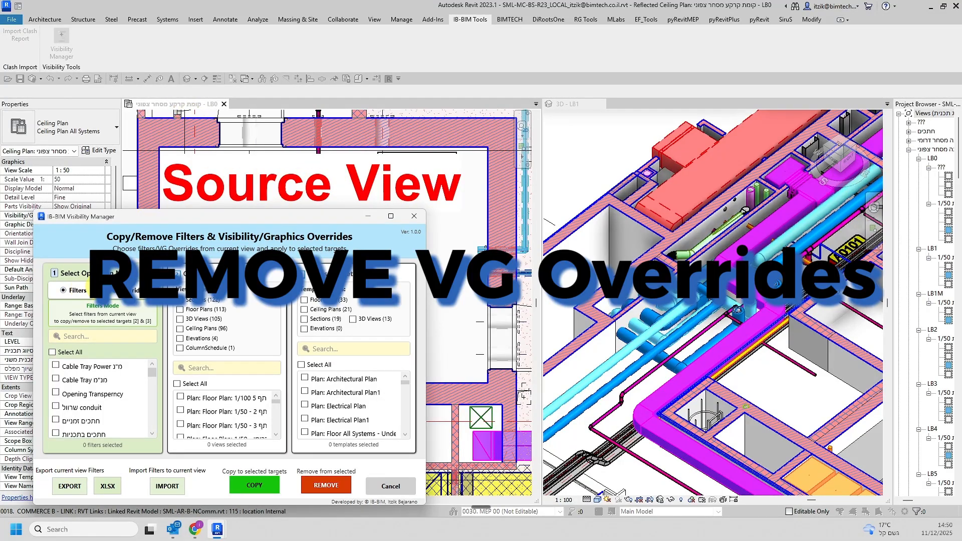
- In V/G Overrides mode, search the categories for "w" and select only Walls
click(104, 289)
click(75, 342)
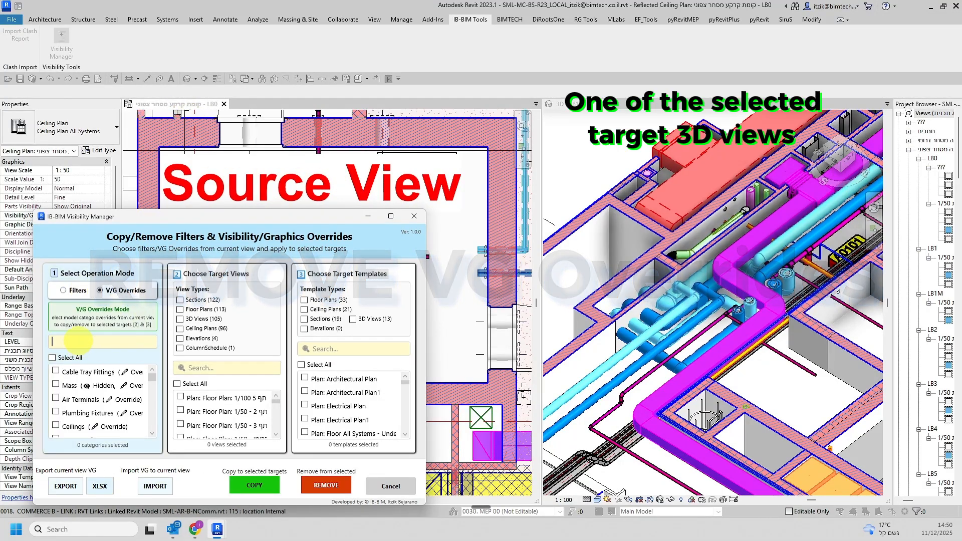
text(w)
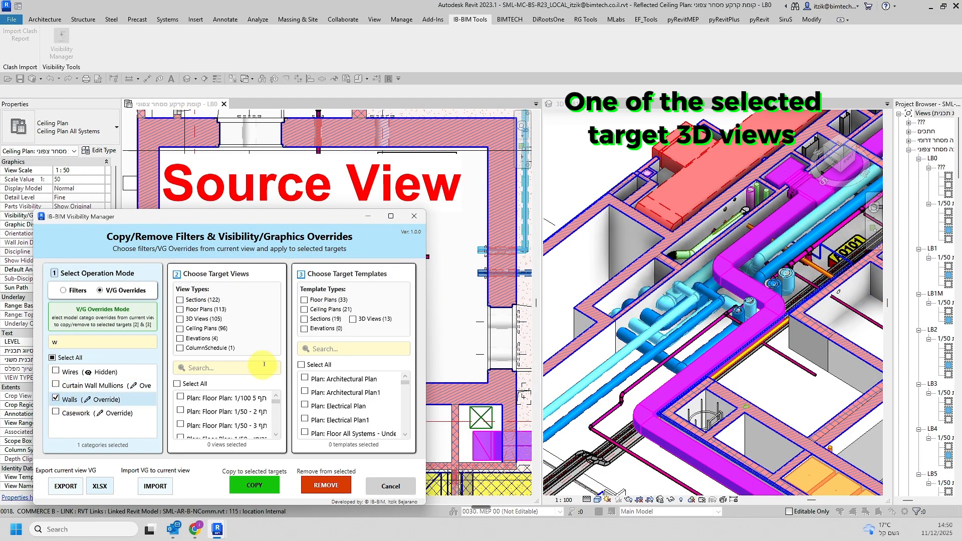
- Clear the Walls V/G overrides from all 3D view templates, confirm the removal and dismiss the results
click(352, 318)
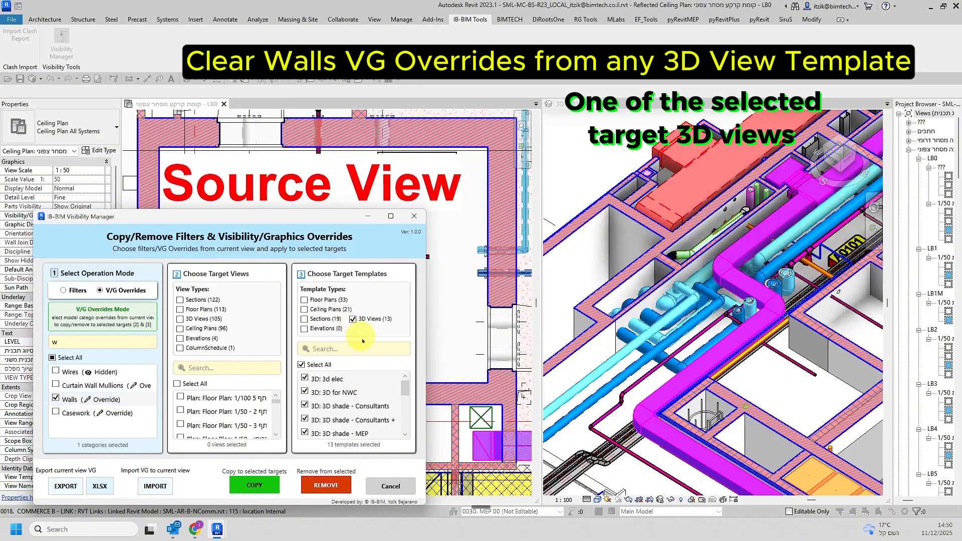
click(323, 485)
click(462, 282)
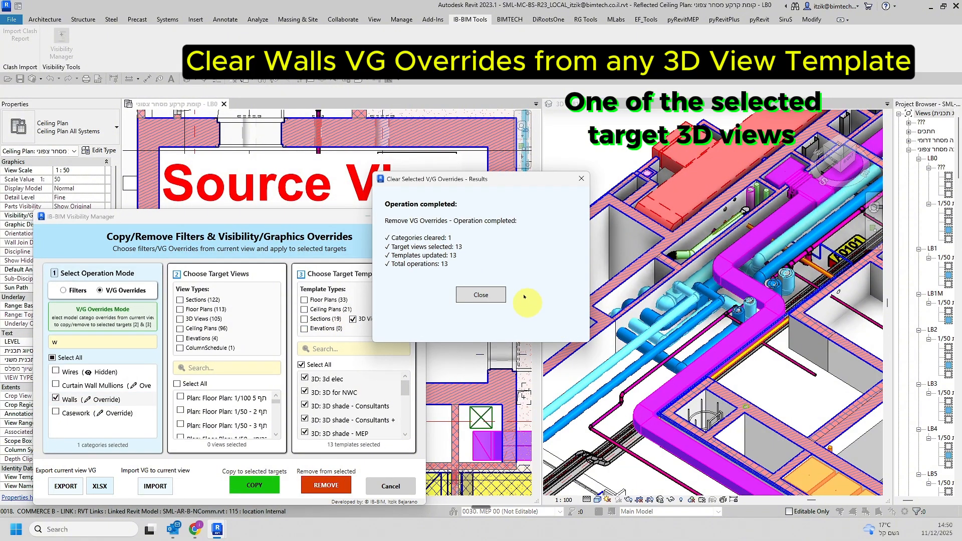
drag(503, 181, 446, 152)
click(416, 270)
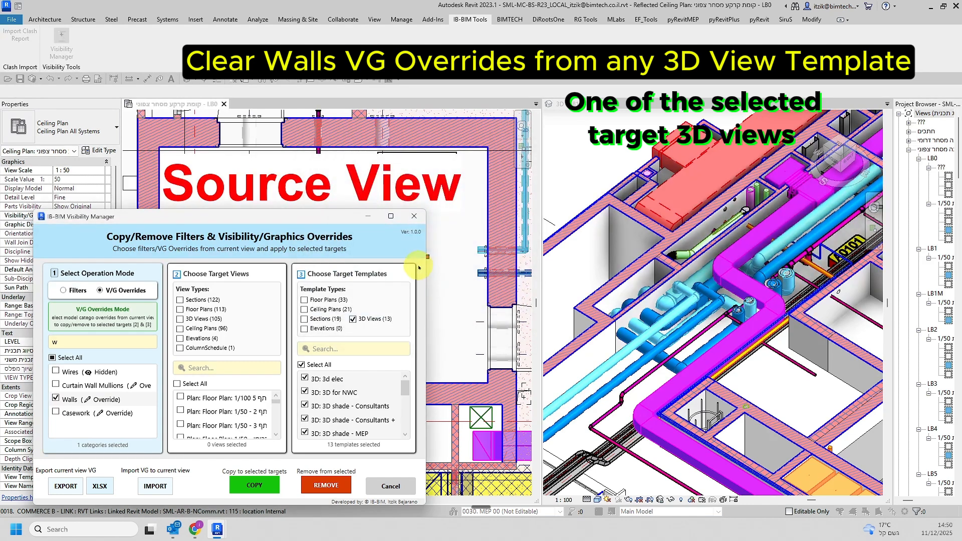